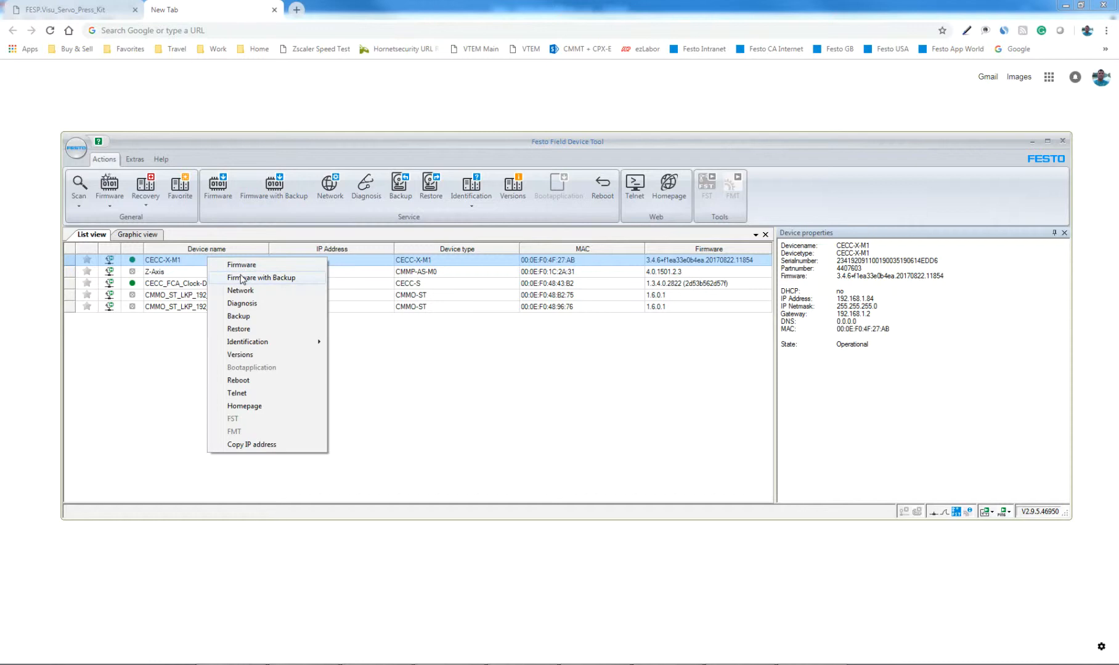
- Open the CECC-X-M1 controller's homepage, close the spare blank tab, and launch the webvisu-servo_press_kit page
left_click(242, 406)
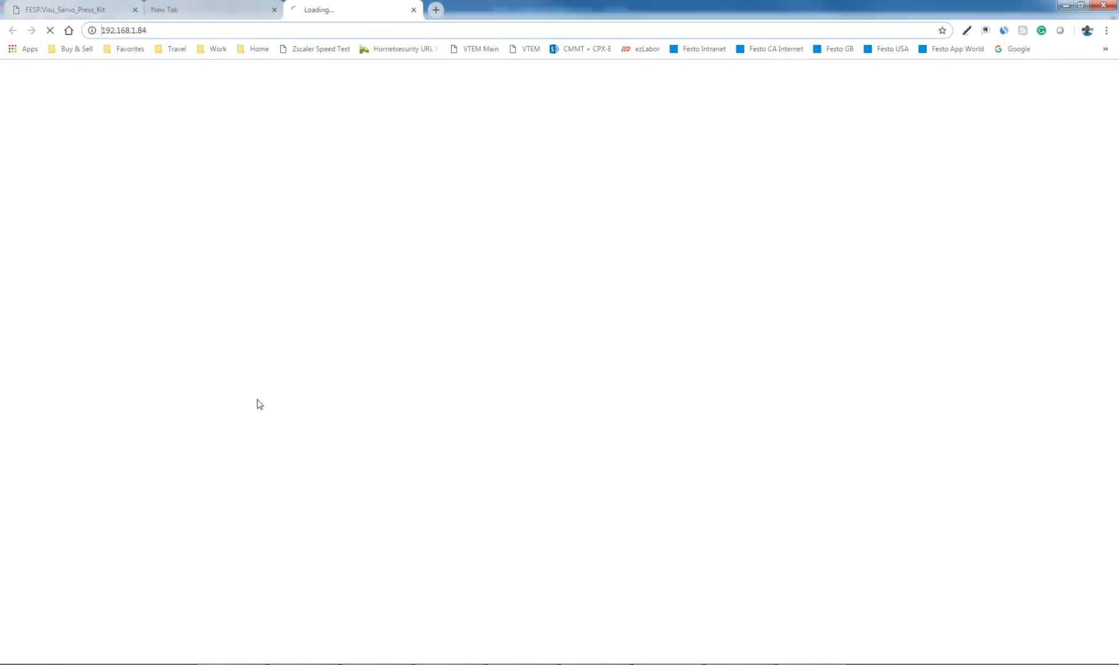
left_click(267, 10)
left_click(274, 10)
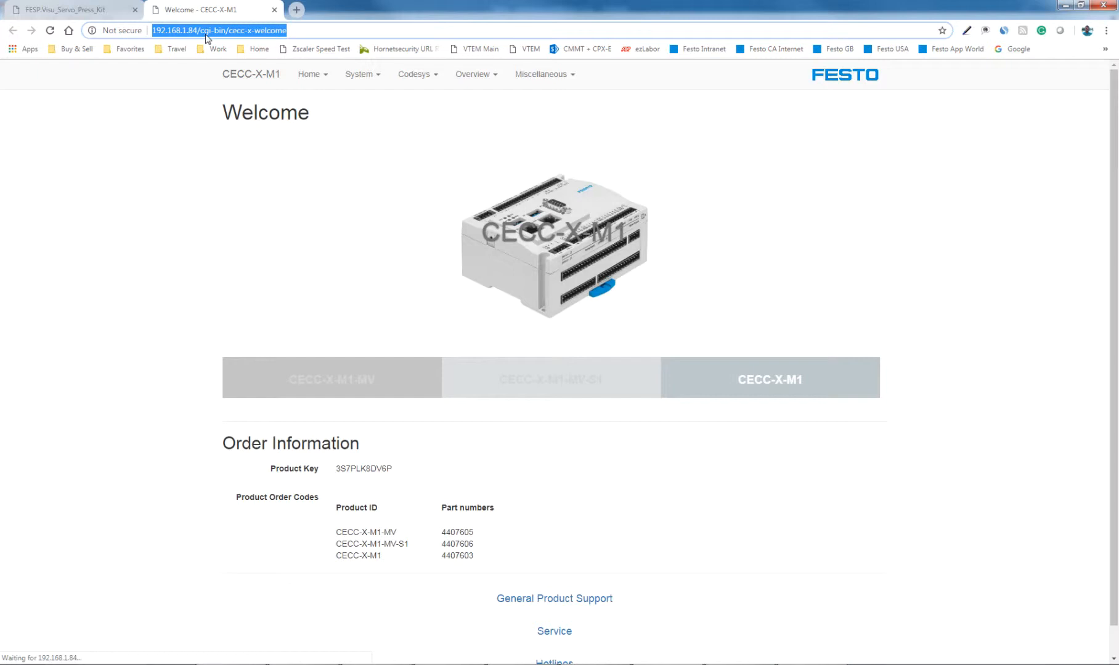
left_click(414, 76)
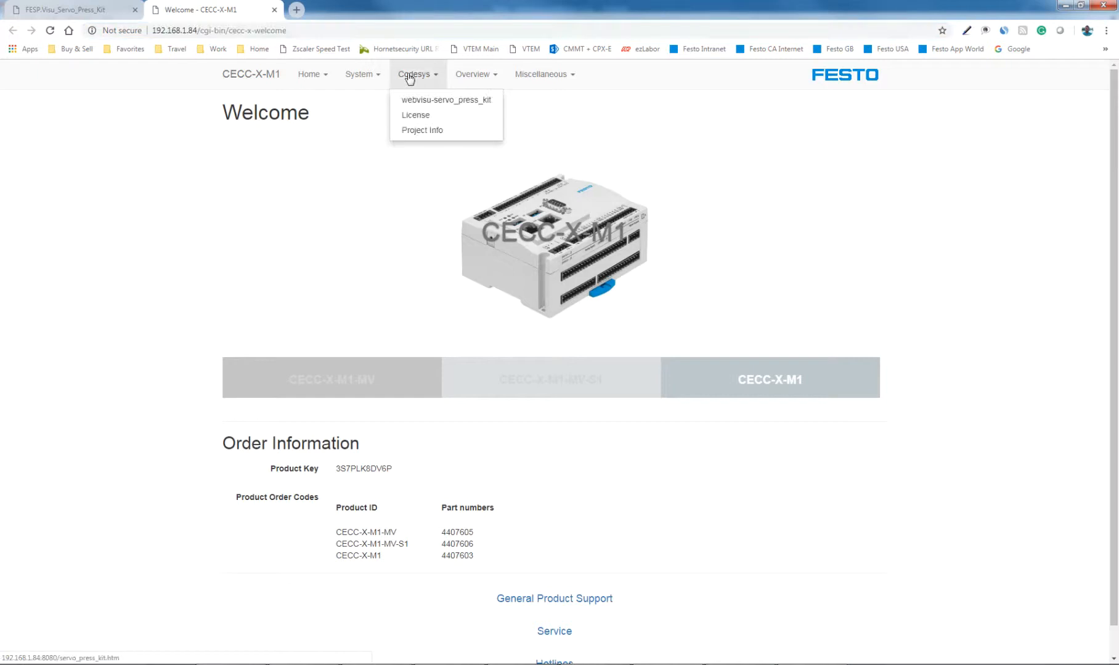
left_click(441, 100)
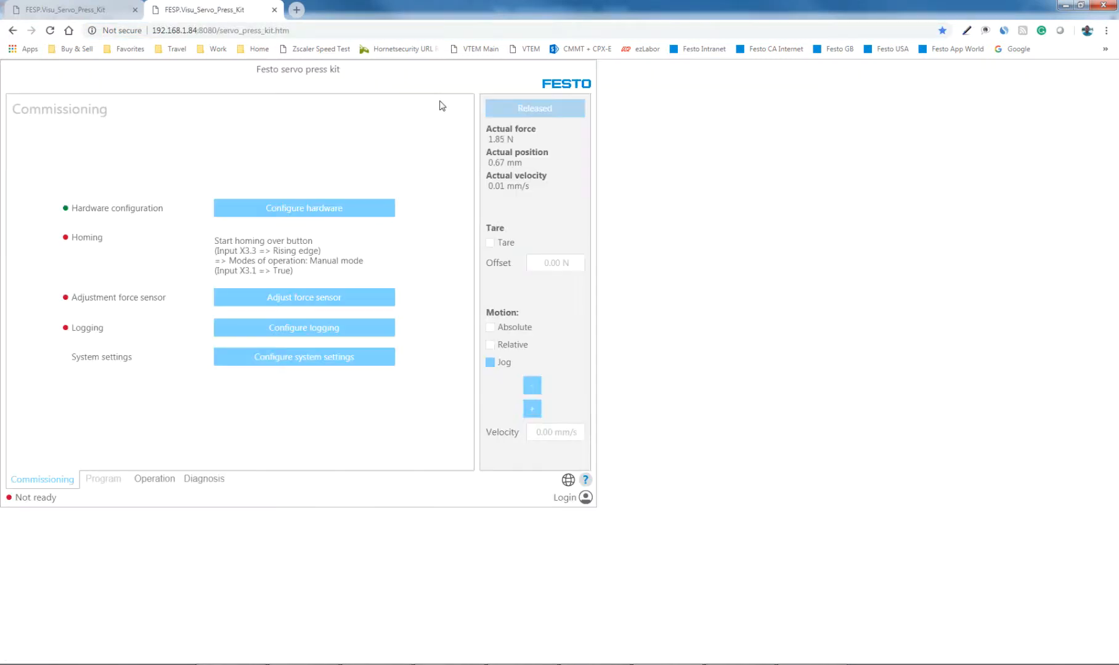
left_click(330, 28)
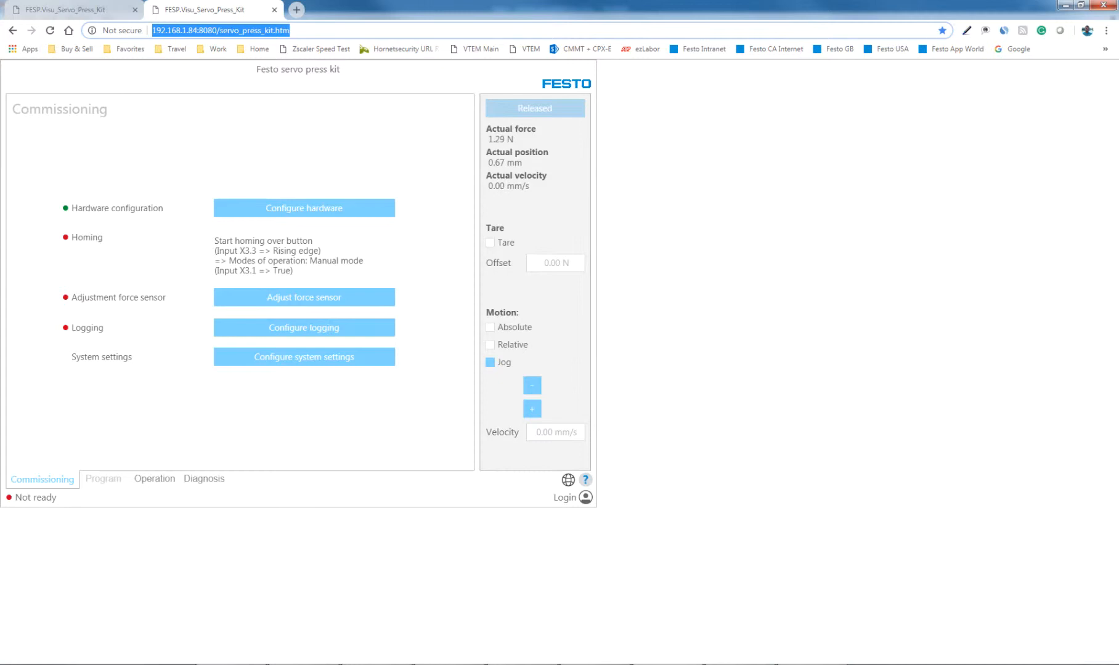
left_click(739, 664)
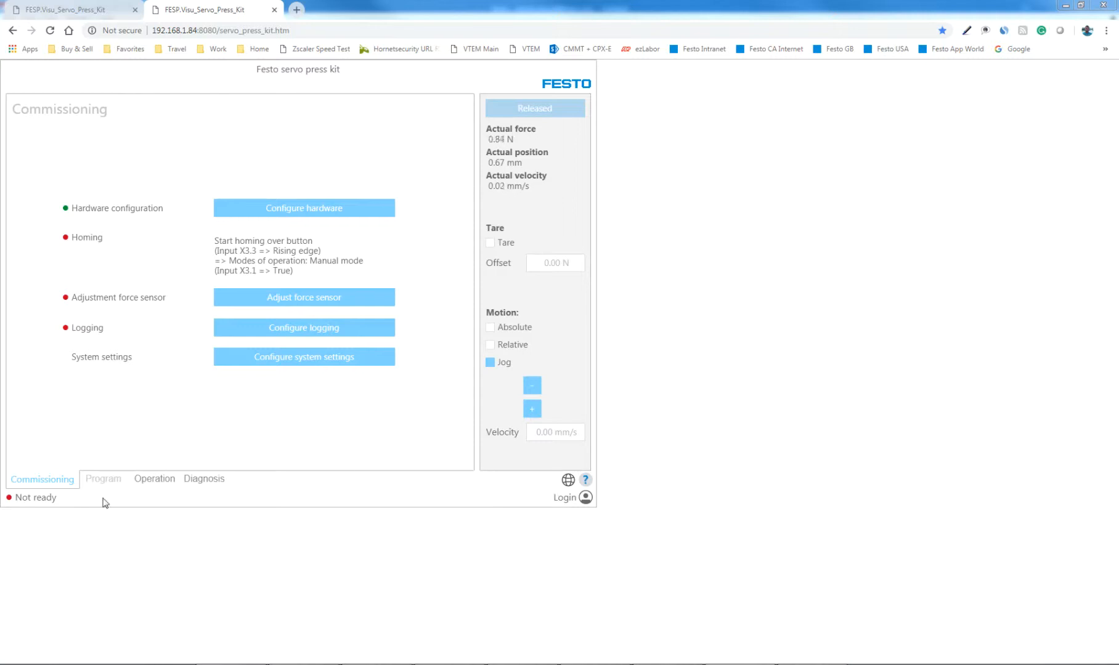
- Look over the Operation and Diagnosis pages available without logging in
left_click(143, 485)
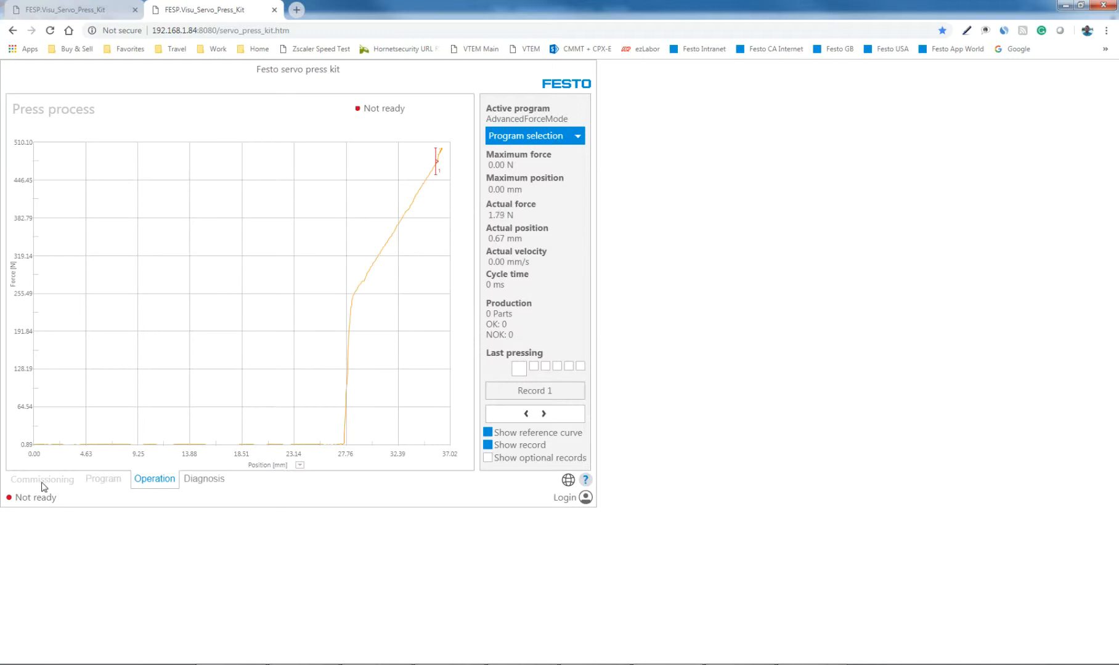
left_click(209, 487)
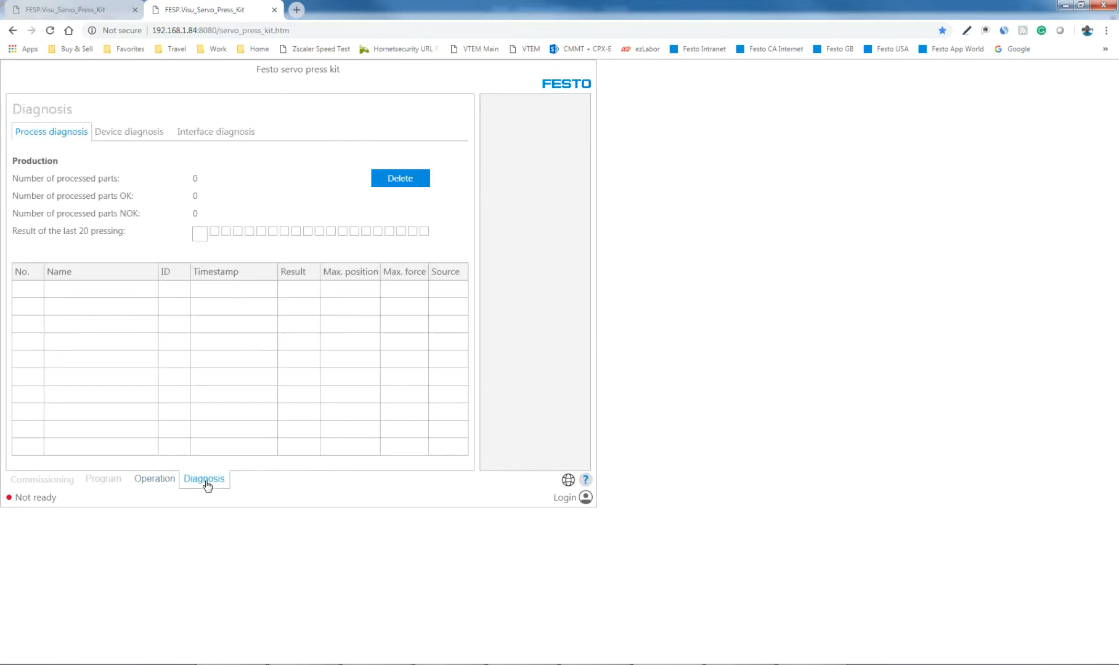
left_click(161, 483)
left_click(189, 481)
- Switch to the Quick Start Guide in Adobe Acrobat and read pages 22 to 24 for the WebVisu login details
left_click_drag(0, 31, 762, 0)
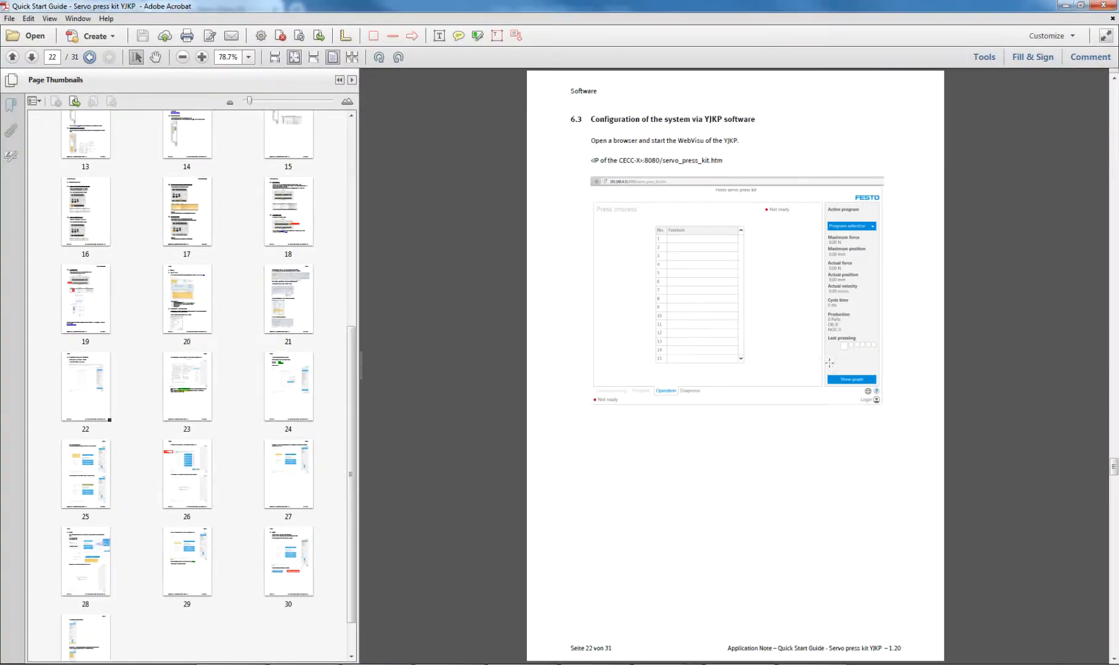
scroll(818, 351, "down", 2)
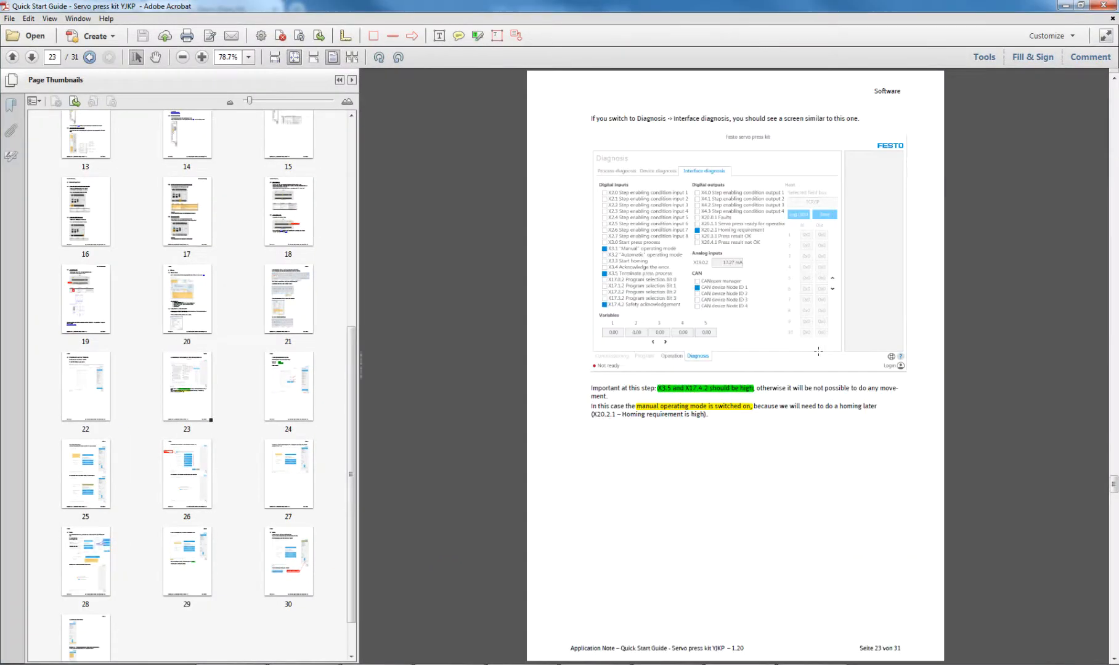
scroll(818, 351, "down", 2)
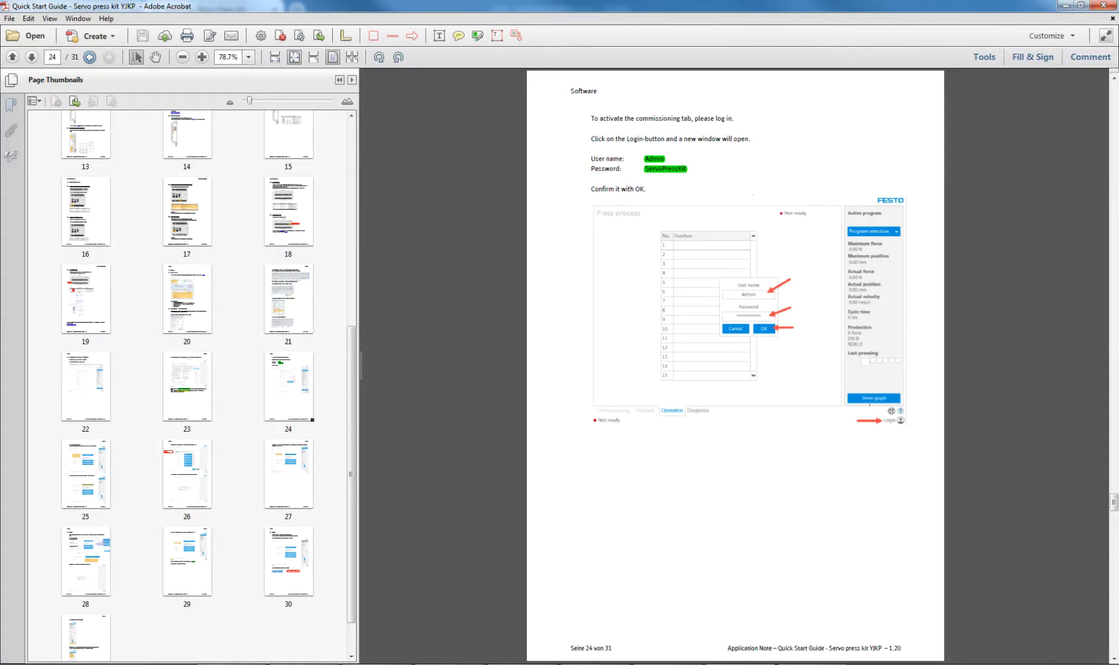
scroll(730, 335, "up", 2)
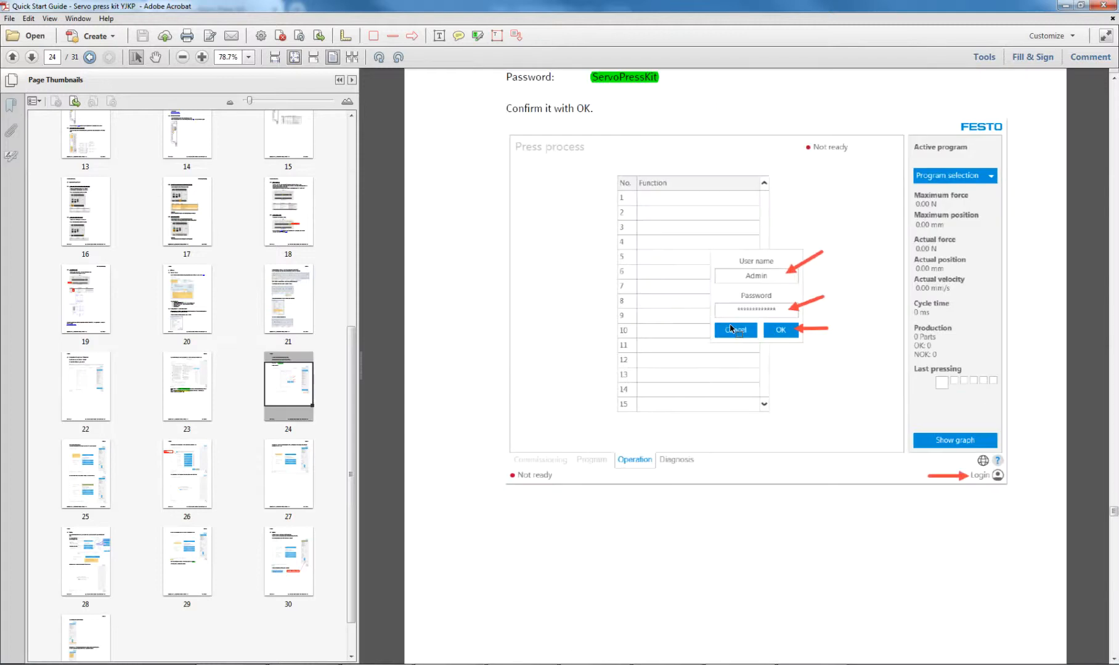
scroll(891, 353, "up", 2)
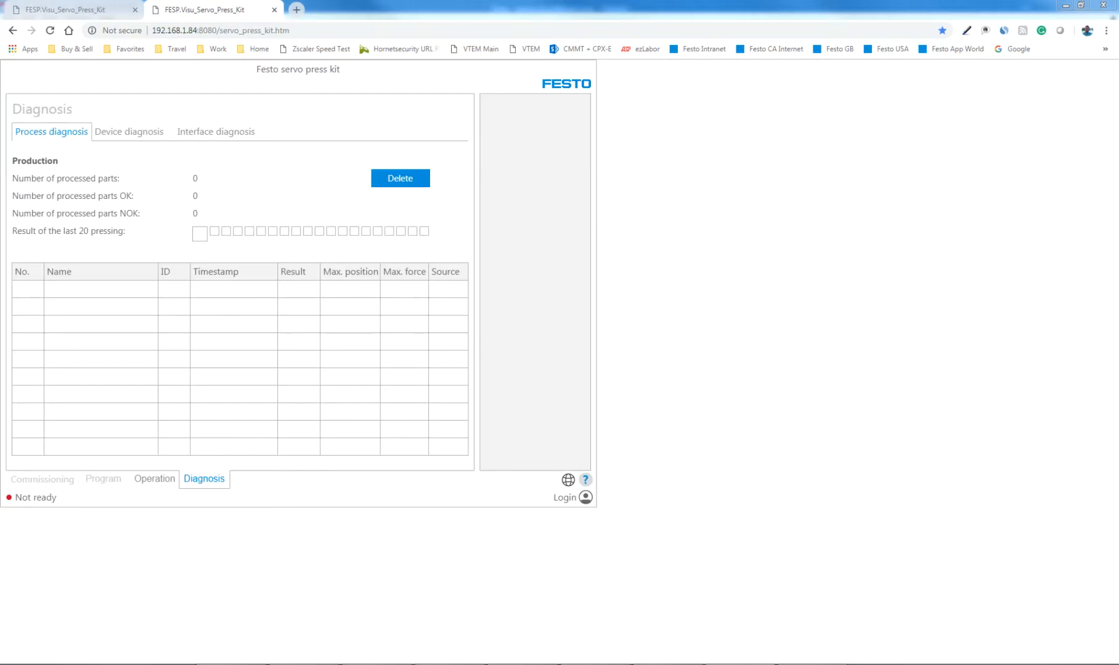
- Switch back to the browser and log in as Admin, entering the account password
left_click(564, 497)
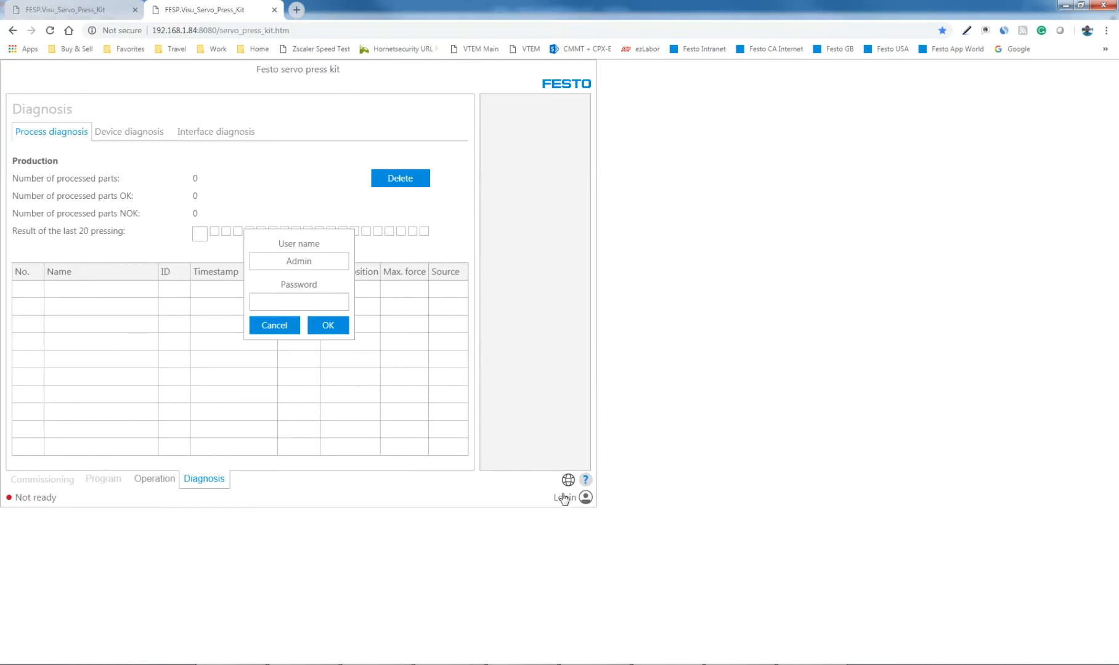
left_click(291, 302)
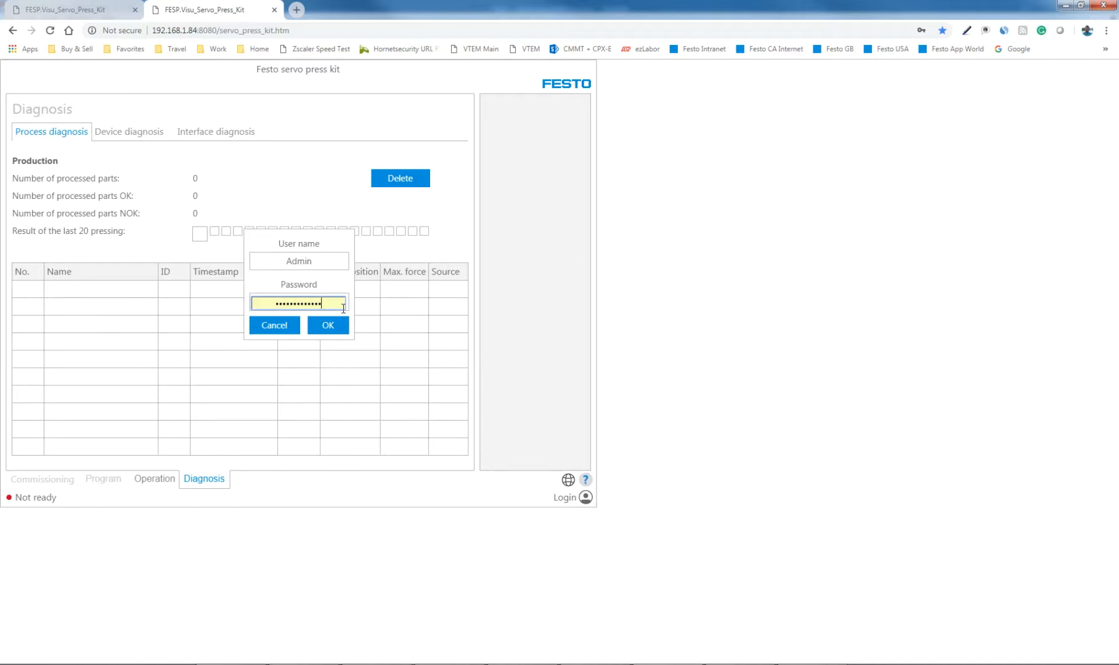
left_click(340, 331)
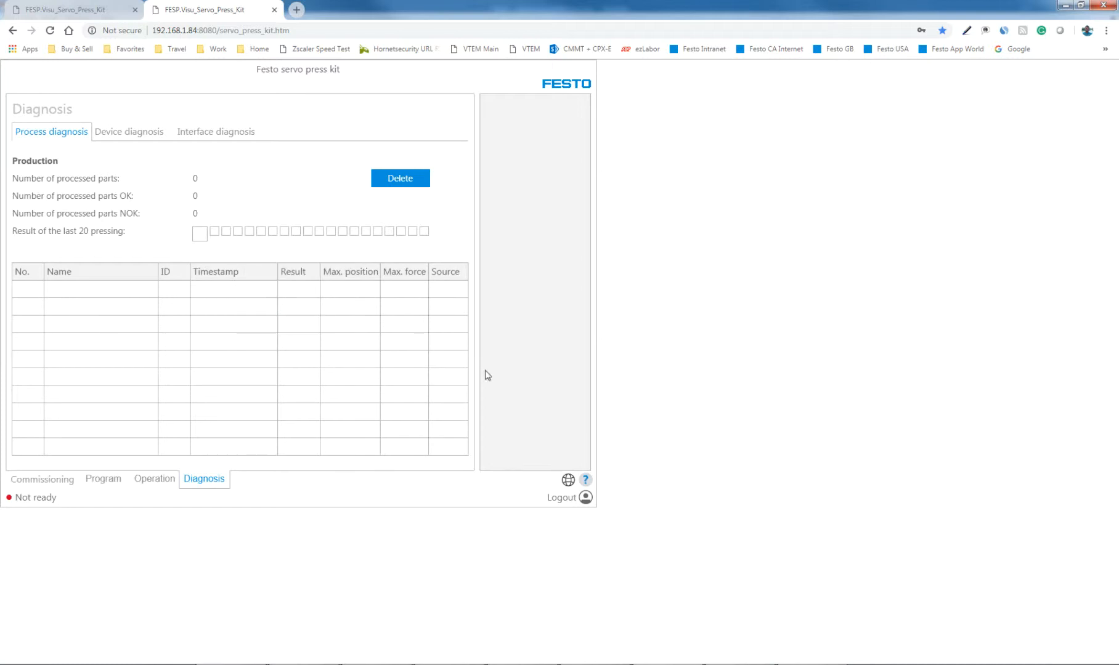
- View the Operation and Program pages and open the Commissioning page
left_click(154, 481)
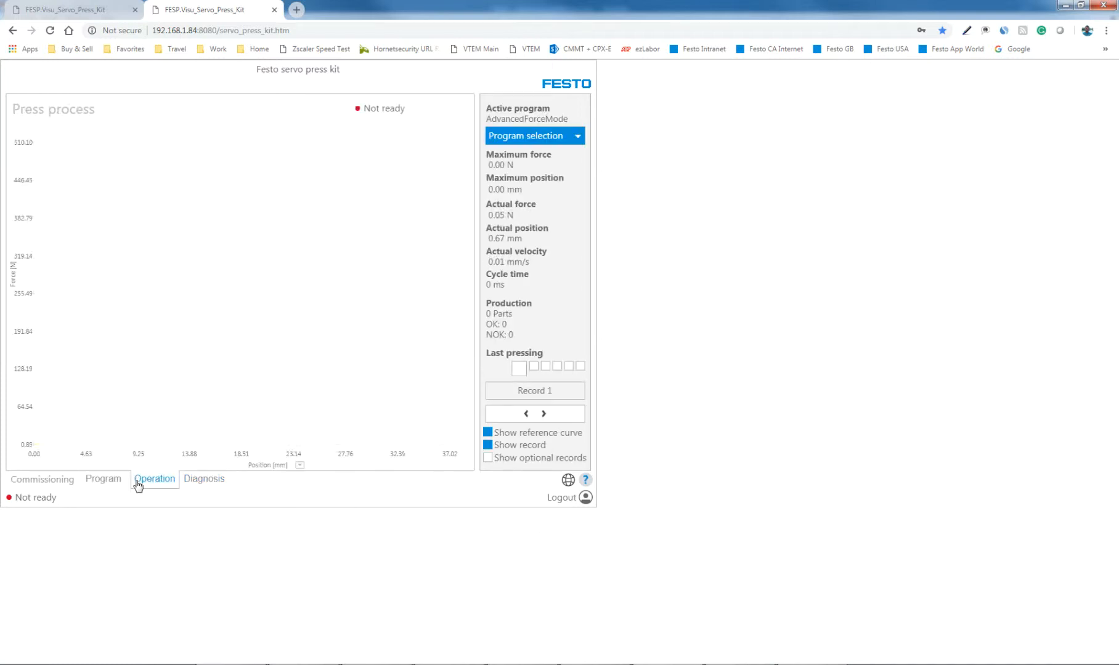
left_click(105, 481)
left_click(55, 481)
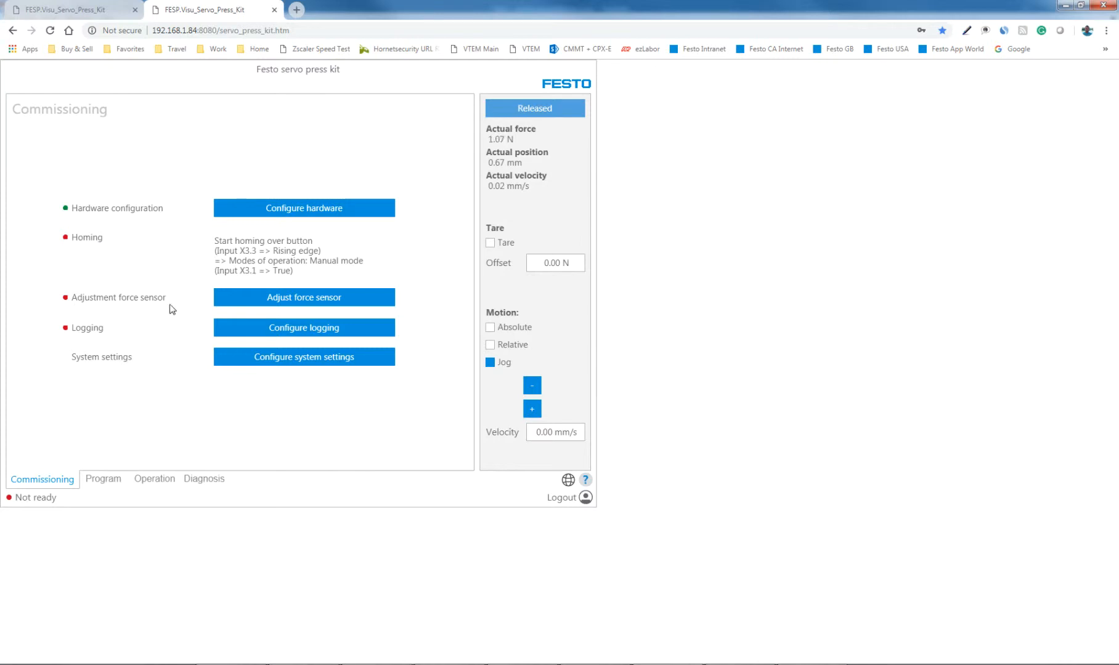
- Review the force sensor adjustment and logging configuration pages, leaving both without saving
left_click(347, 303)
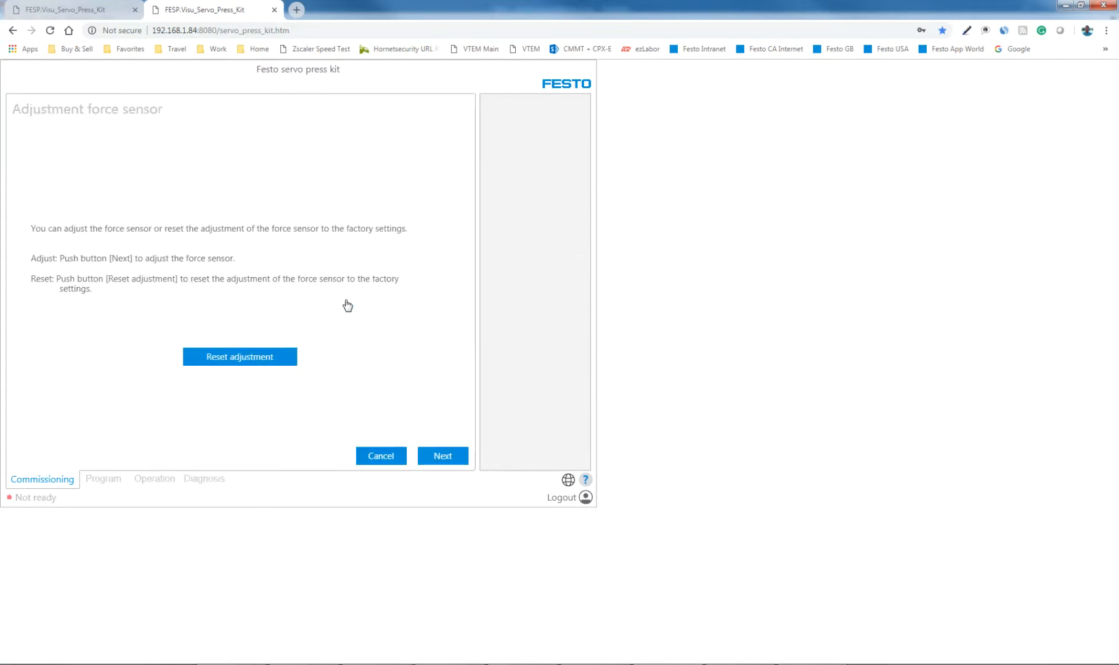
left_click(379, 461)
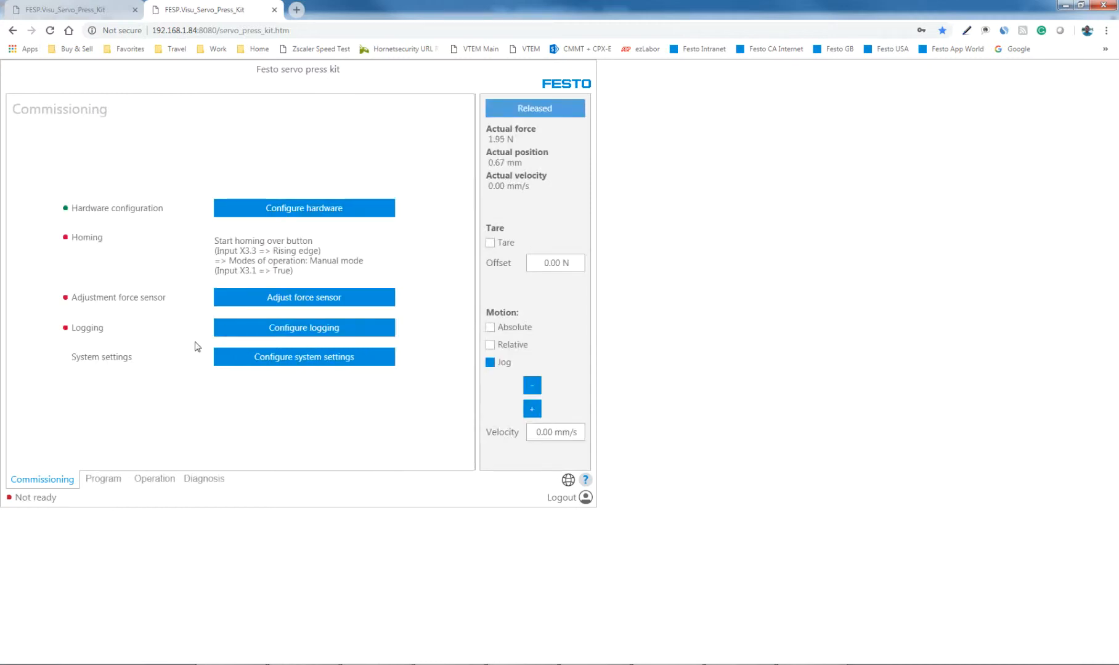
left_click(248, 330)
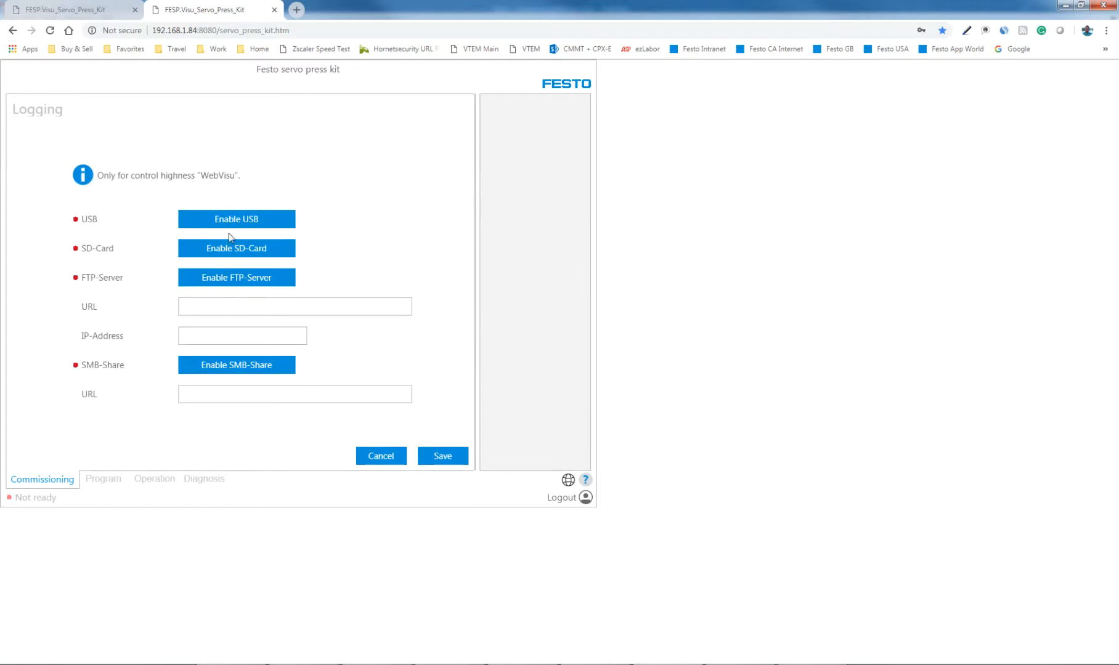
left_click(381, 456)
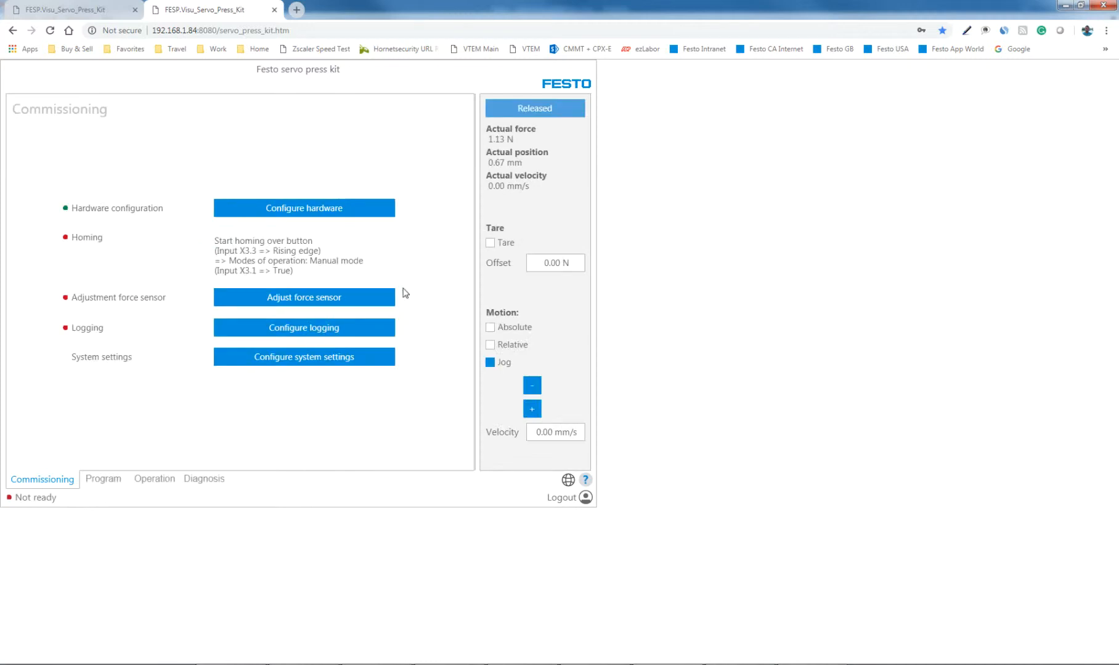
- Try reselecting 0,8 kN as the servo press size in the hardware configuration and discard the change
left_click(315, 210)
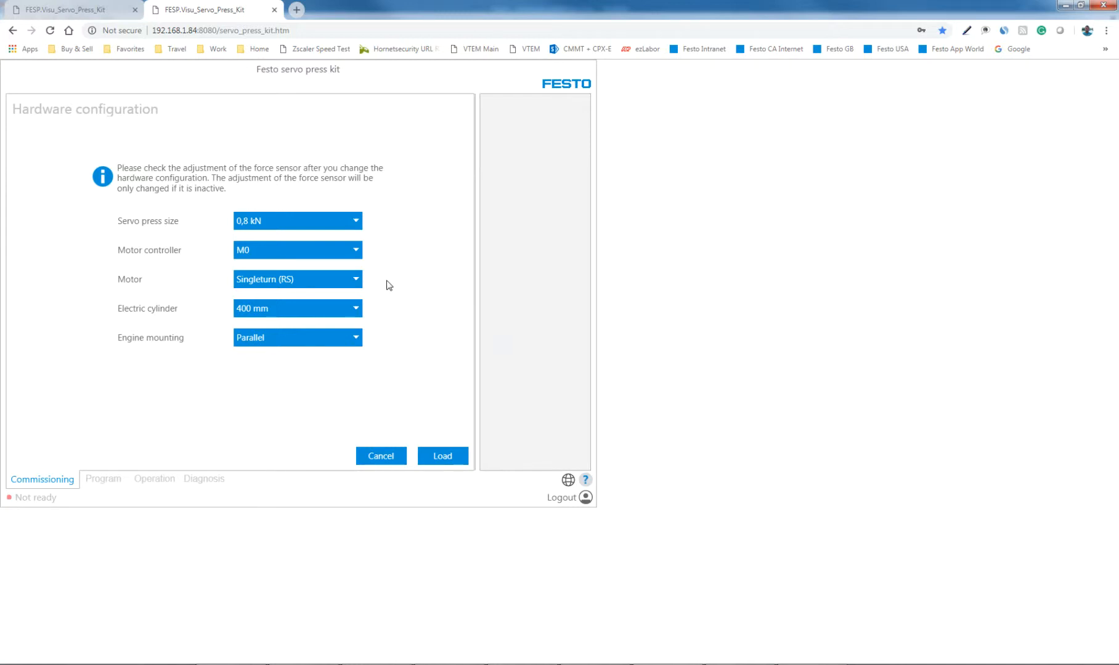
left_click(357, 226)
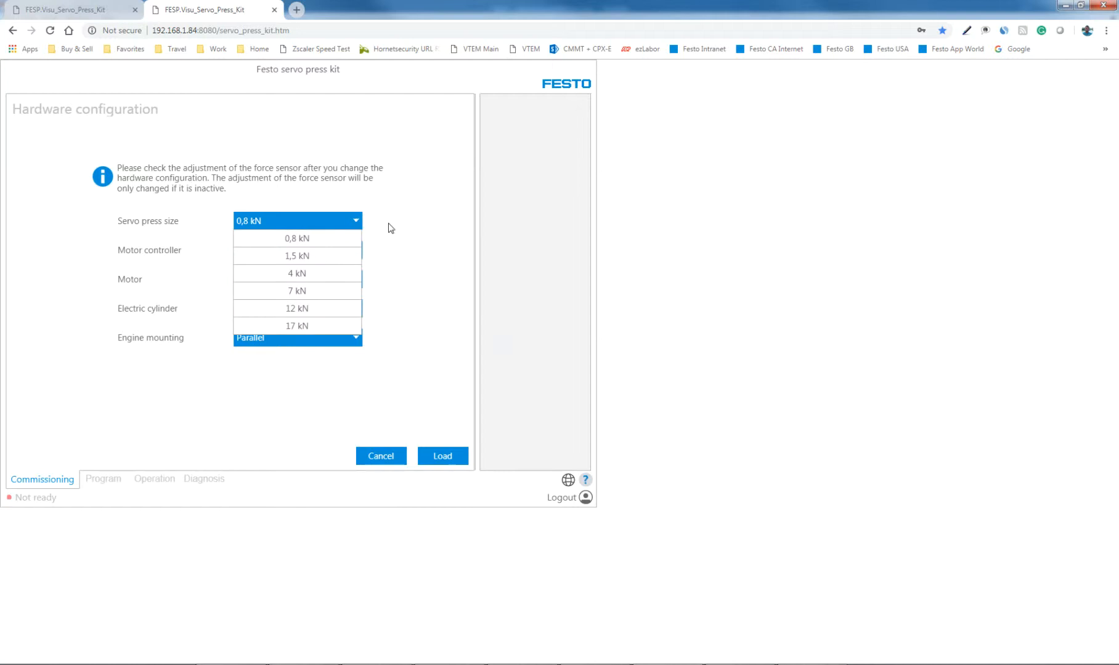
left_click(301, 239)
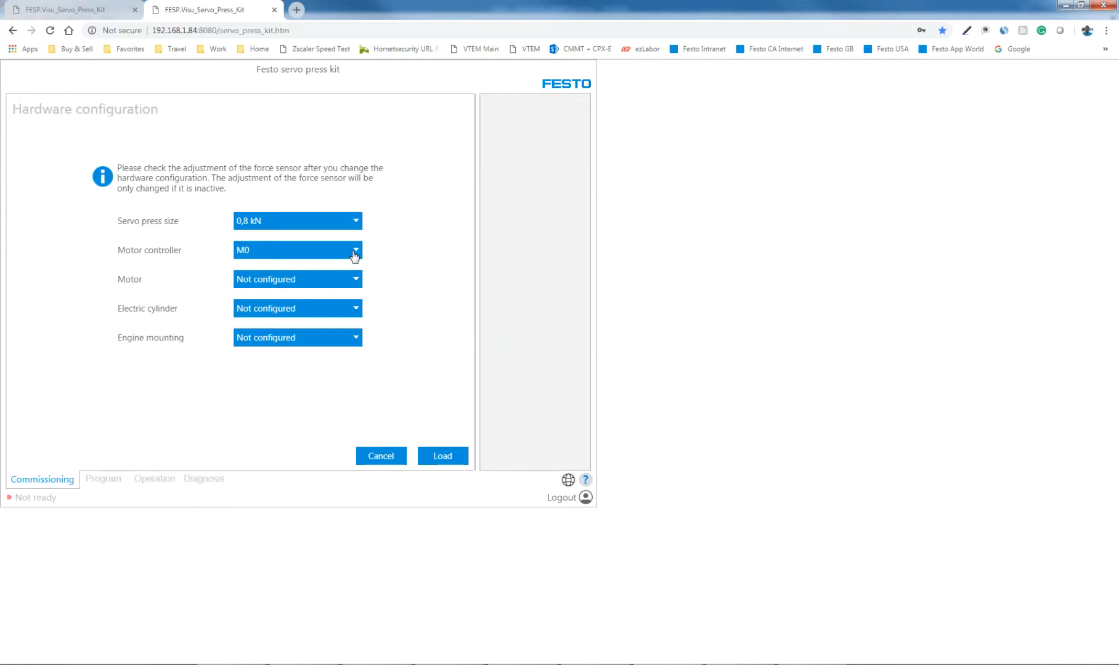
left_click(385, 458)
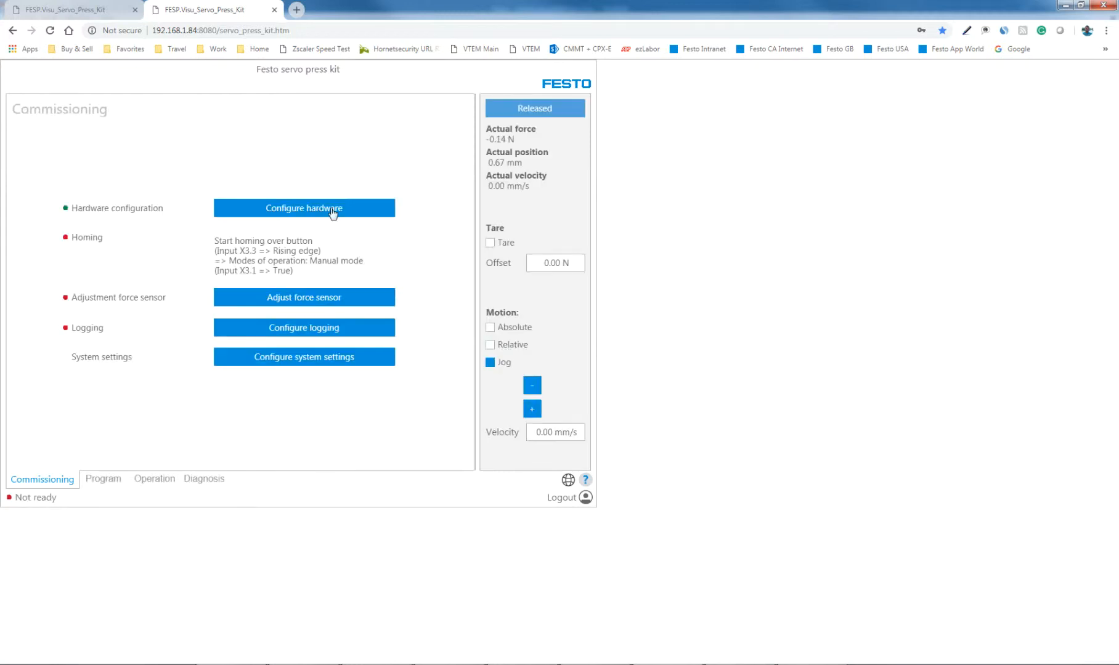
- Check the hardware configuration against the demo case example on page 26 of the Quick Start Guide in Adobe Acrobat
left_click(333, 211)
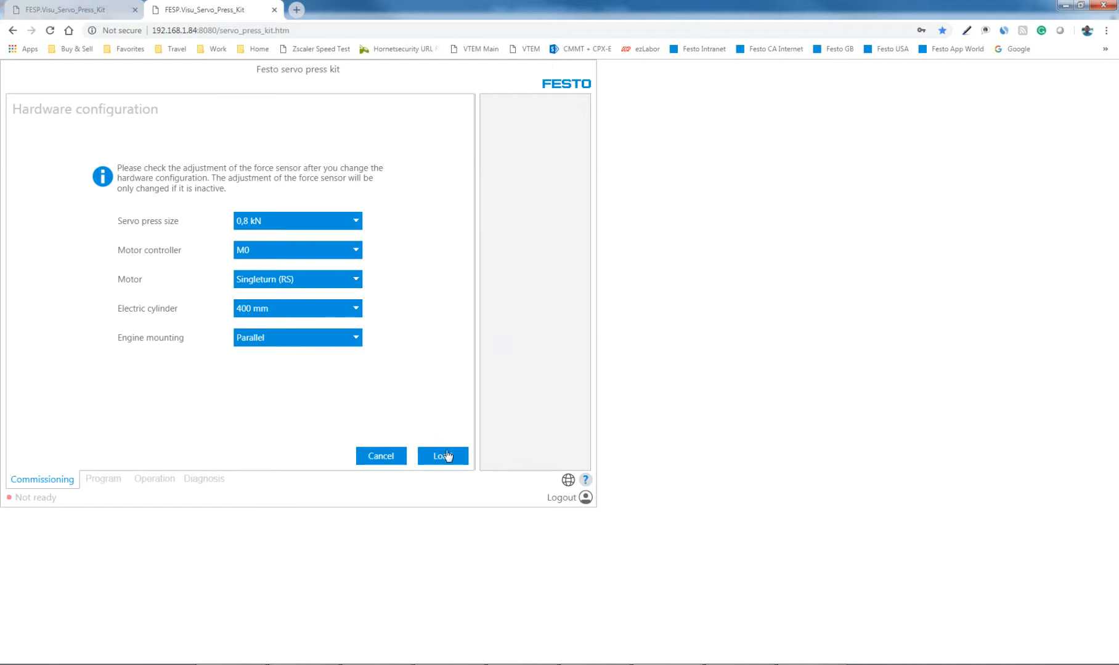
left_click(376, 459)
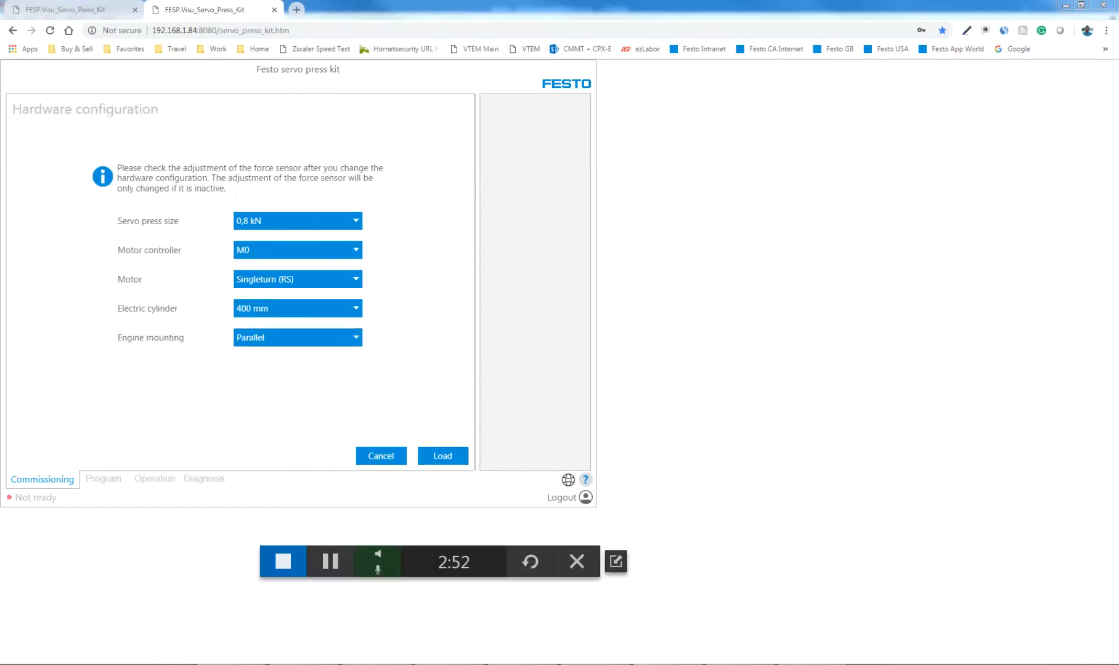
left_click_drag(0, 40, 589, 64)
double_click(588, 64)
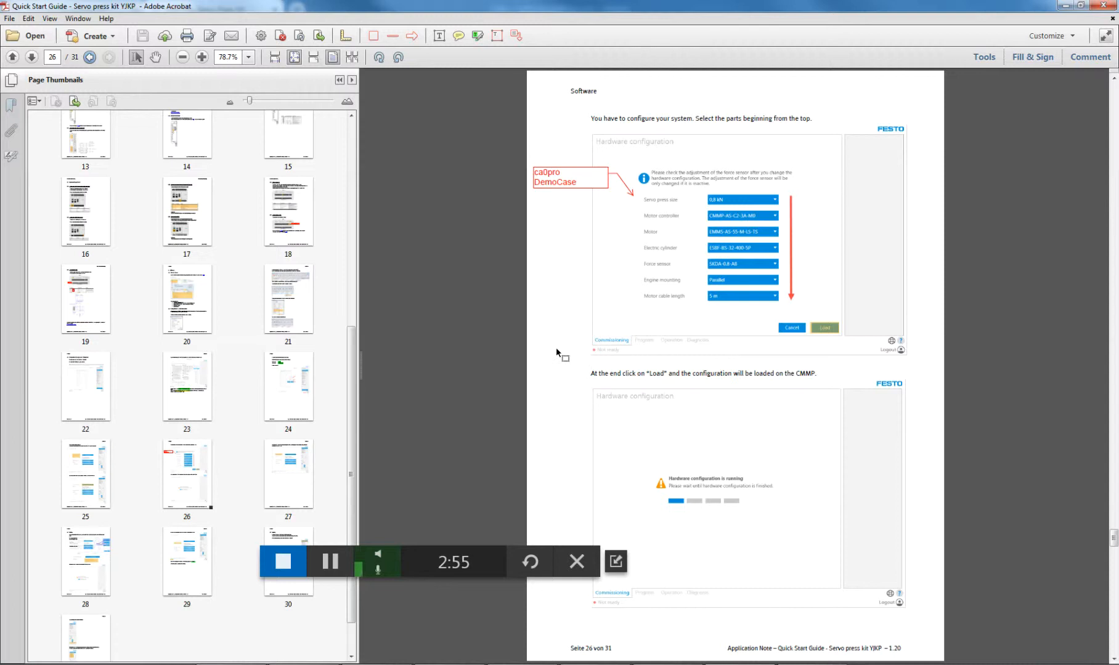
scroll(556, 351, "up", 3, "ctrl")
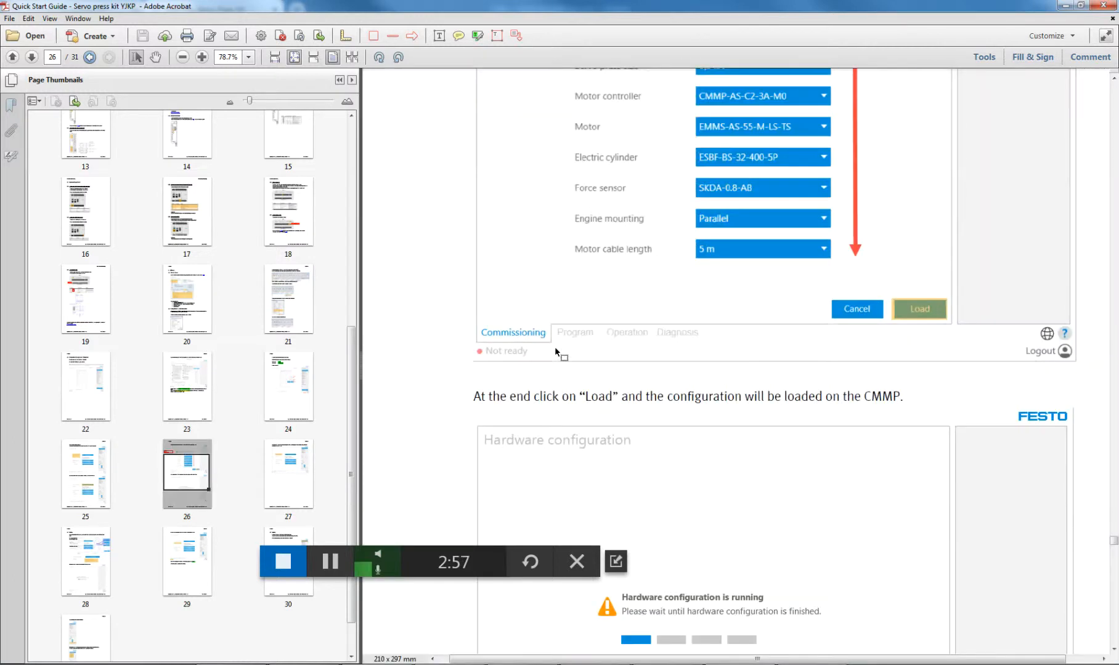
scroll(556, 352, "up", 1, "ctrl")
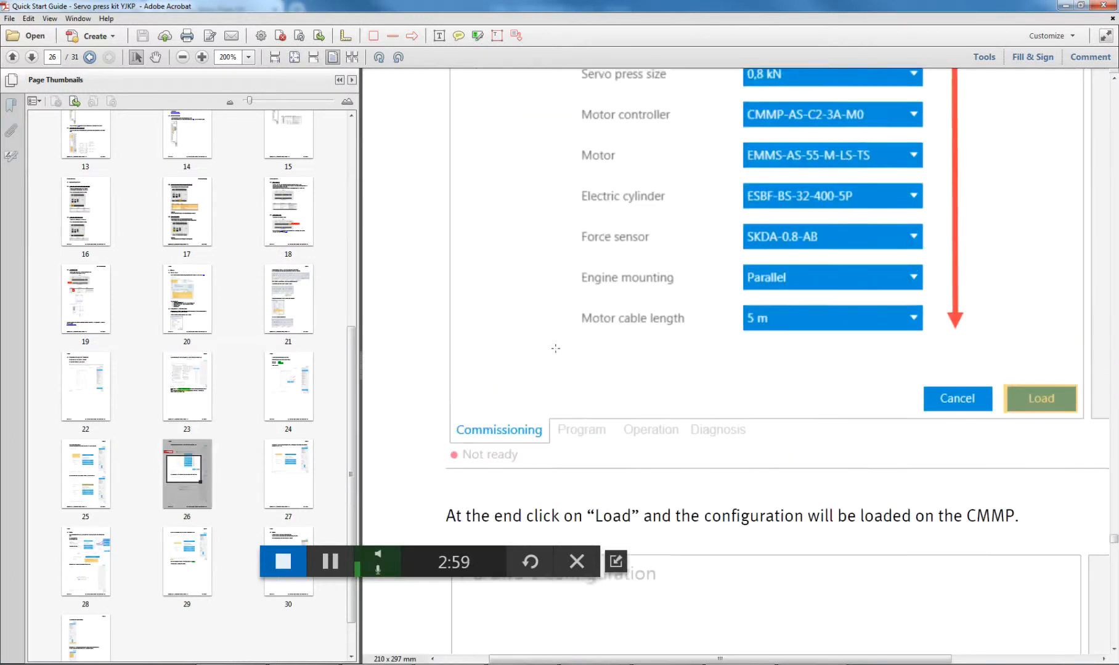
scroll(556, 349, "up", 1)
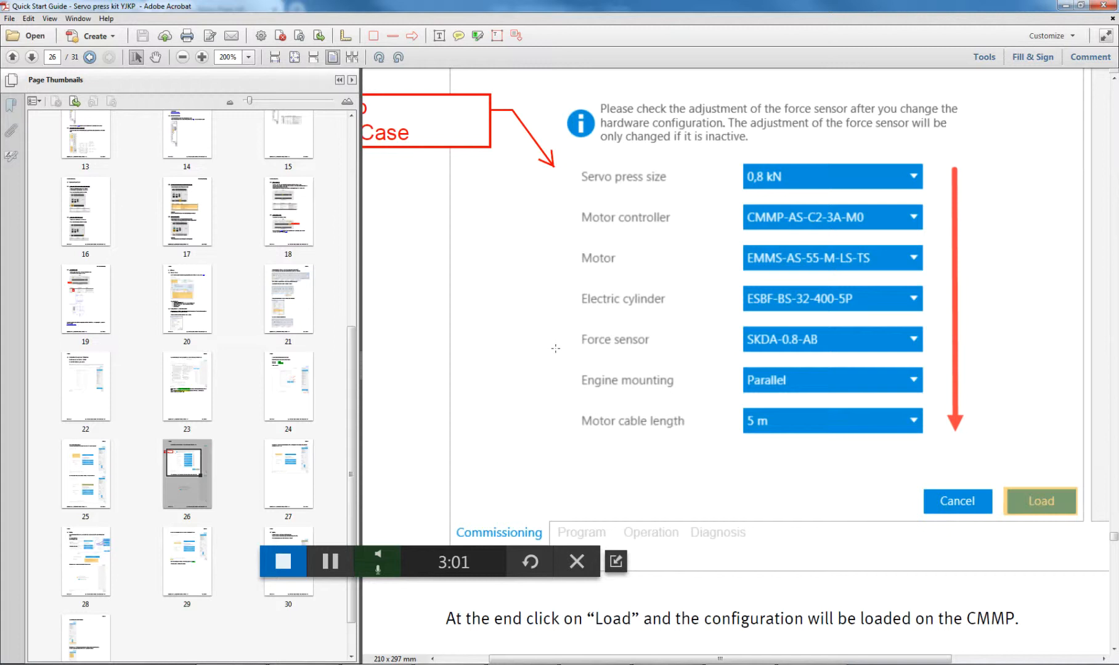
scroll(557, 356, "down", 1, "ctrl")
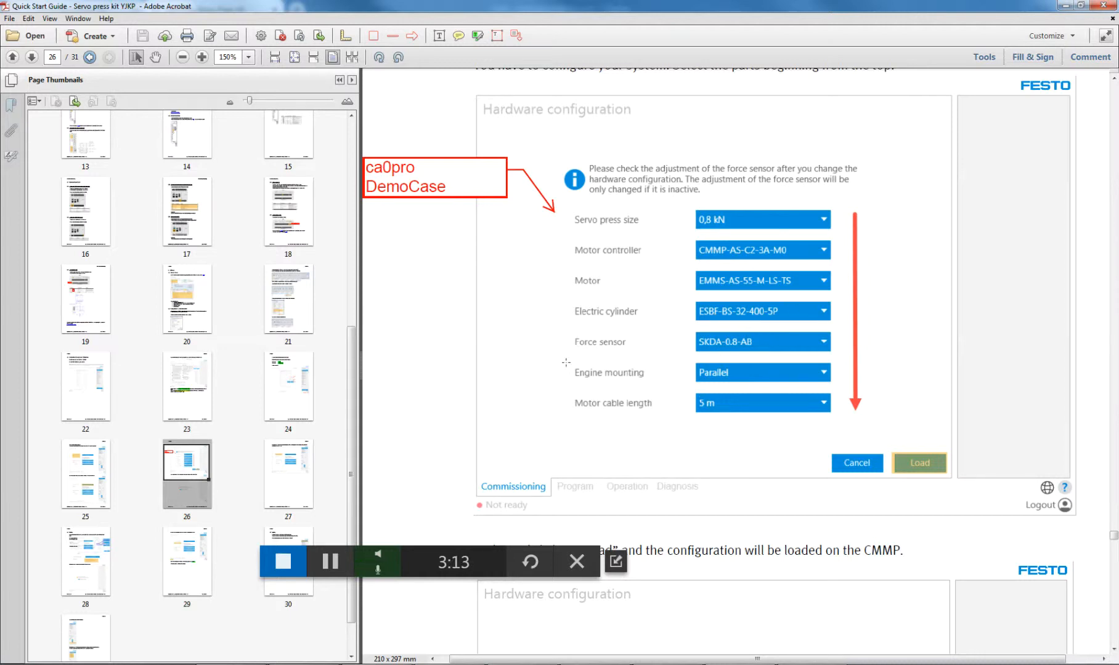
key("alt+Tab")
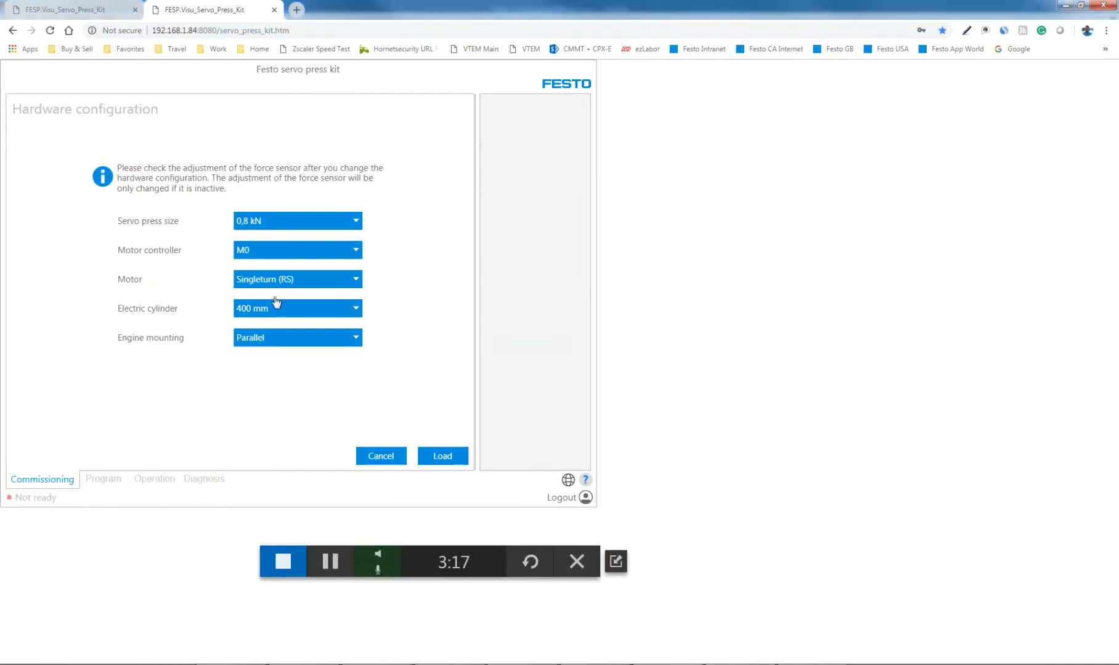
left_click(330, 561)
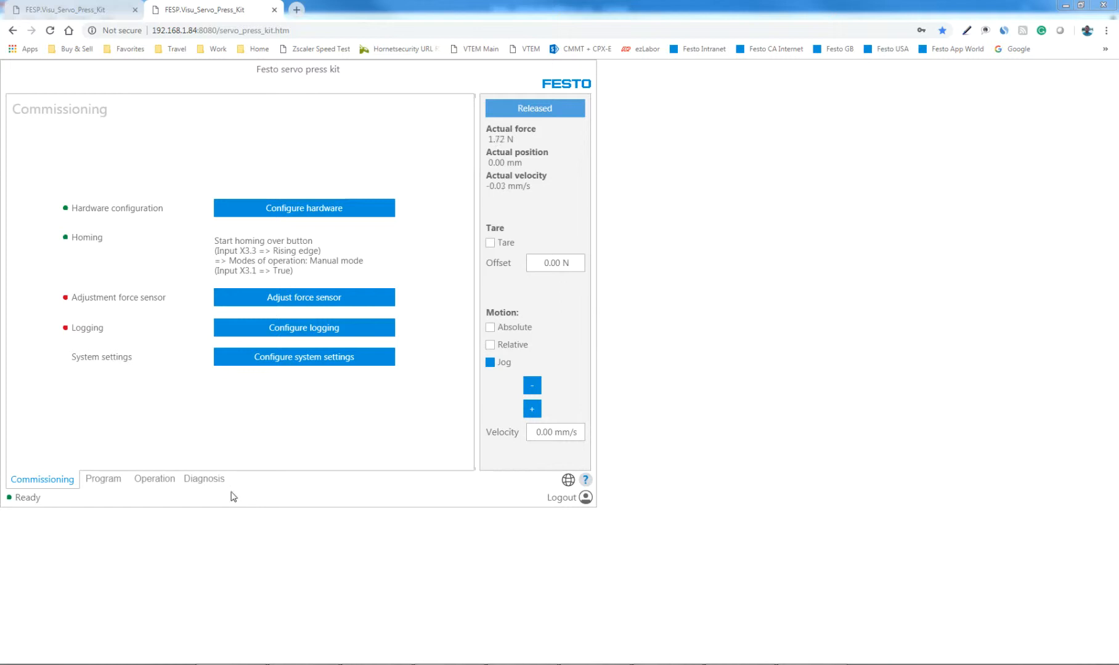
- Review the process, device and interface diagnosis pages, examining the digital inputs and outputs, analog input, CAN and host data
left_click(204, 480)
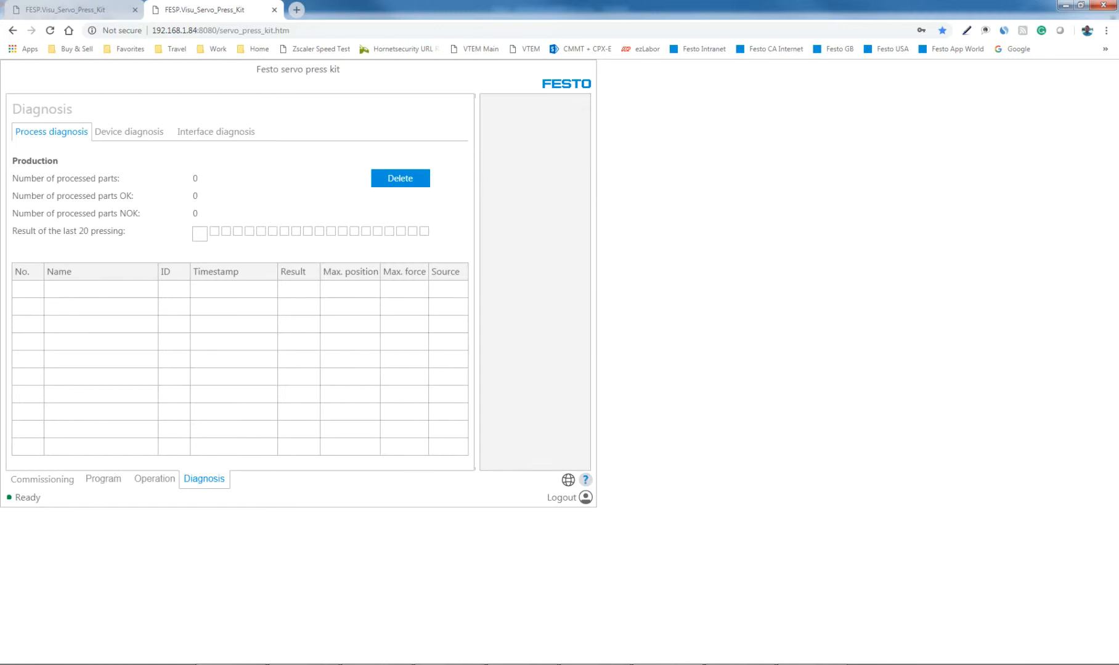
left_click(140, 136)
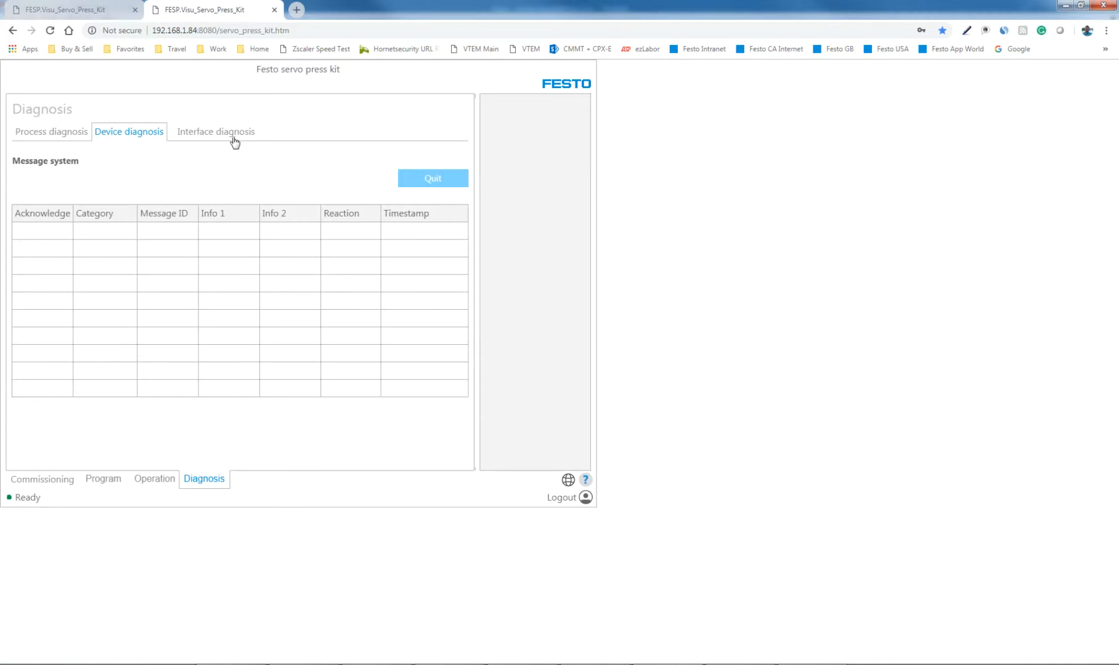
left_click(201, 136)
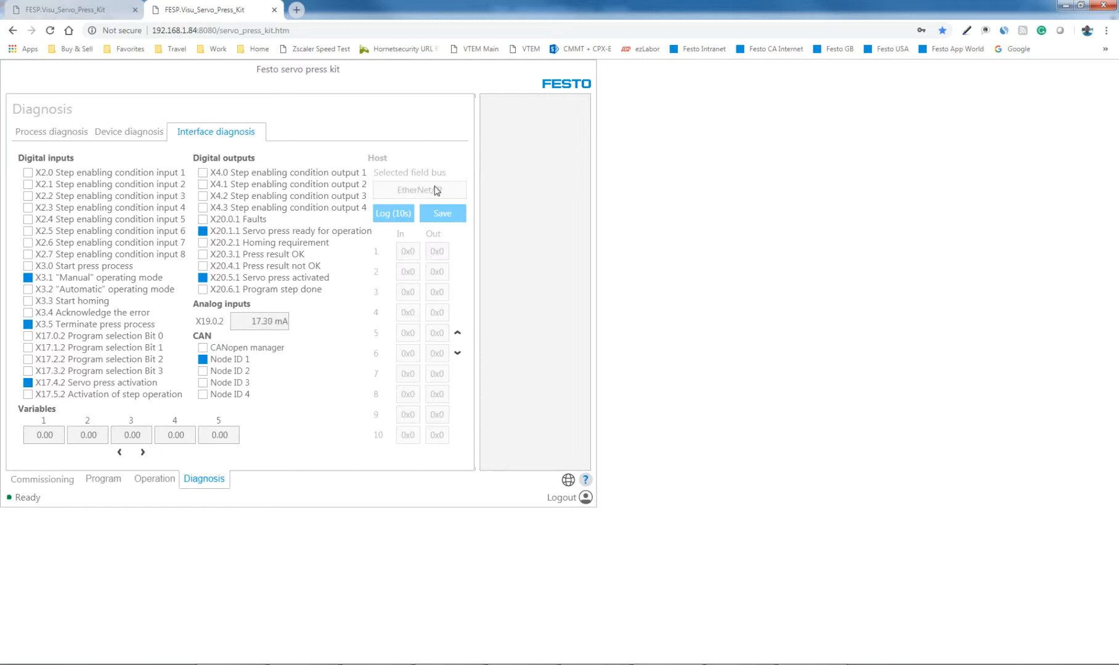
- Review the control highness and fieldbus options in the system settings, keeping WebVisu and EtherNet/IP, and leave without saving
left_click(61, 486)
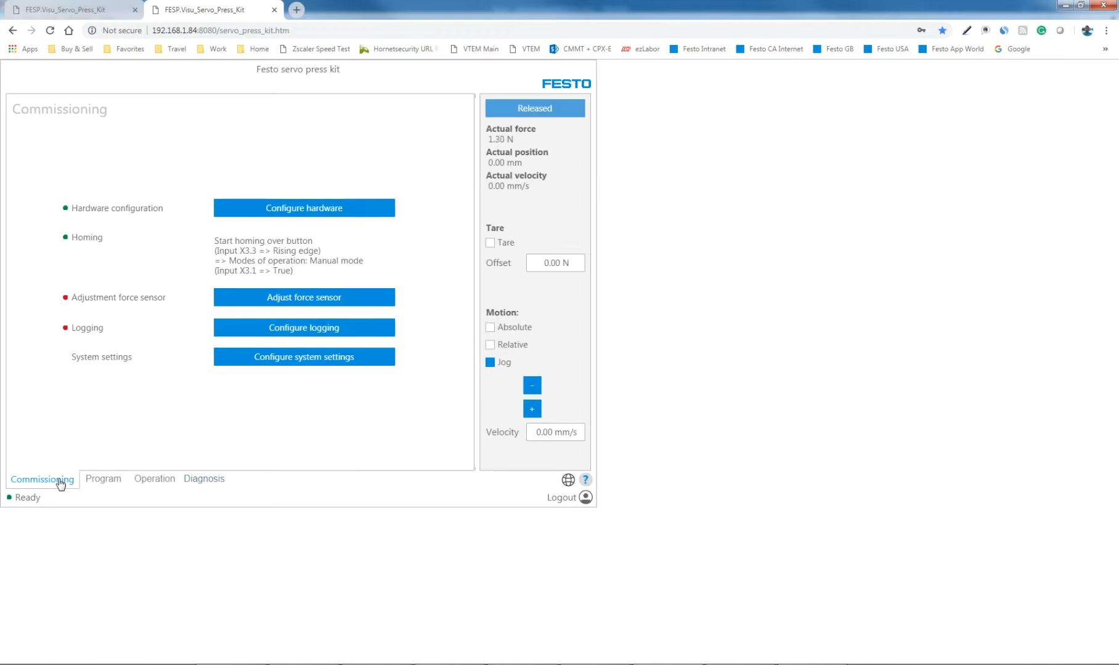
left_click(309, 358)
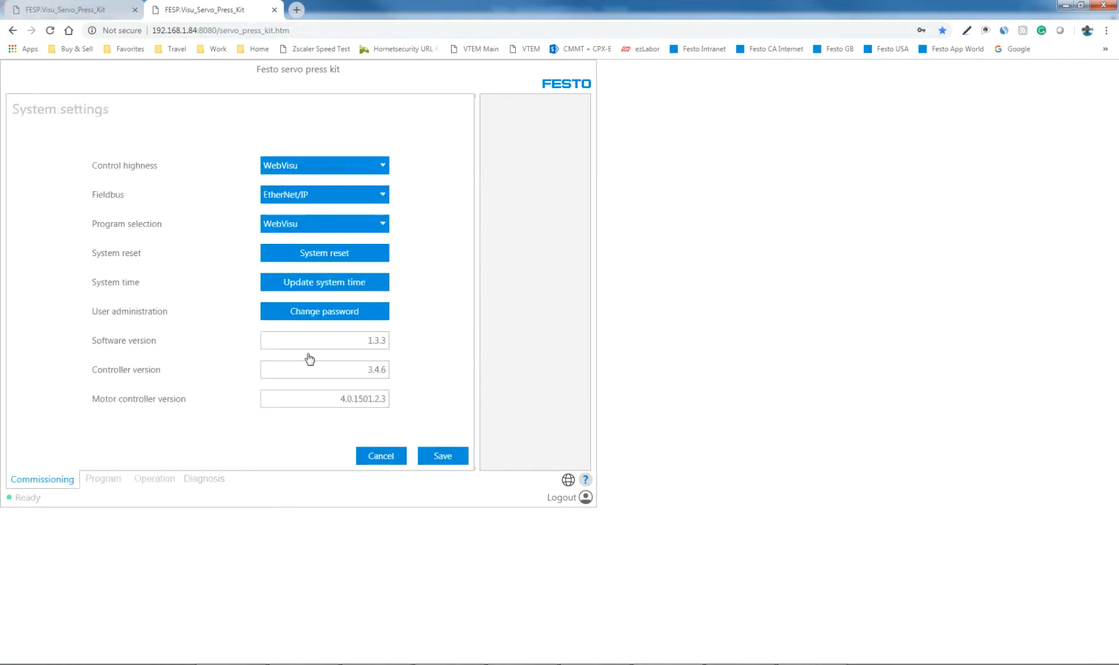
left_click(327, 198)
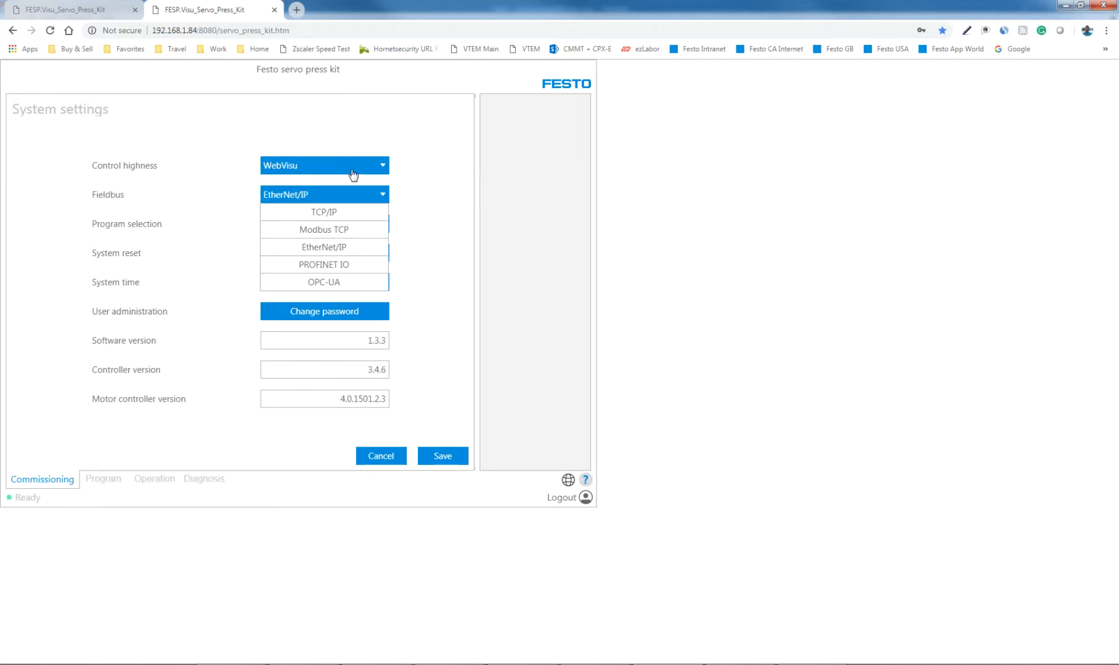
left_click(383, 171)
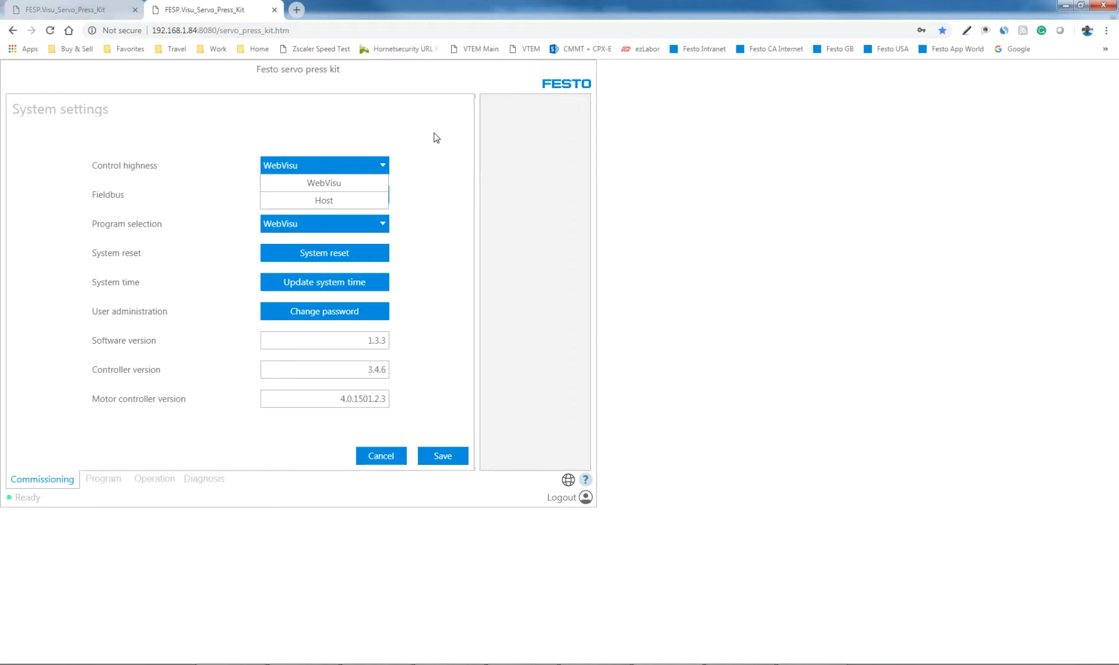
left_click(382, 171)
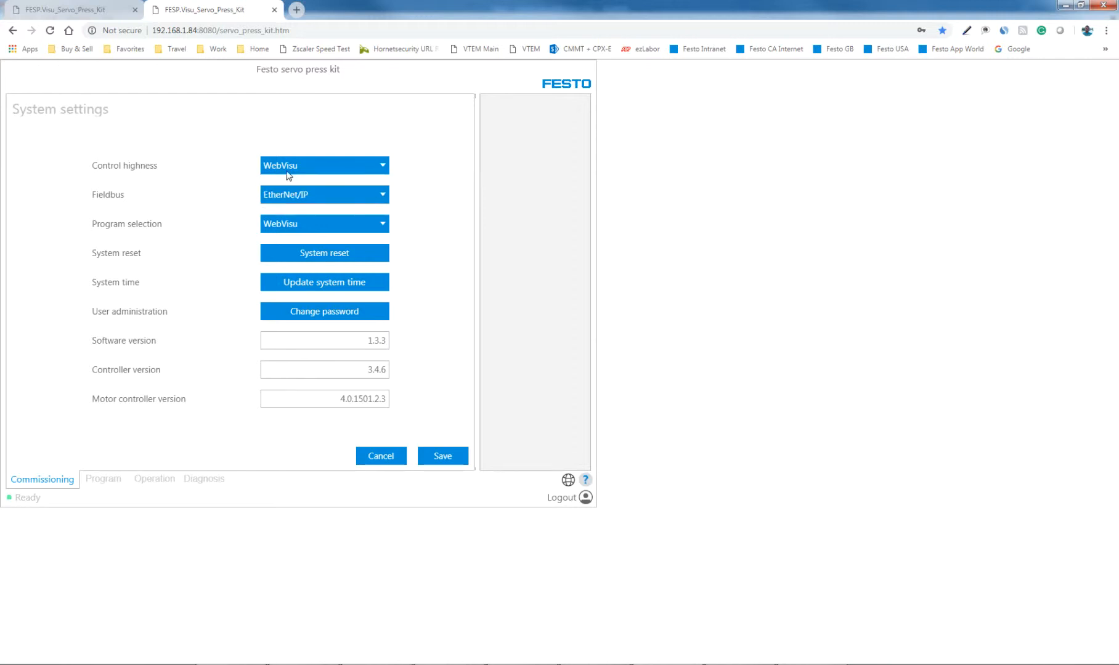
left_click(353, 169)
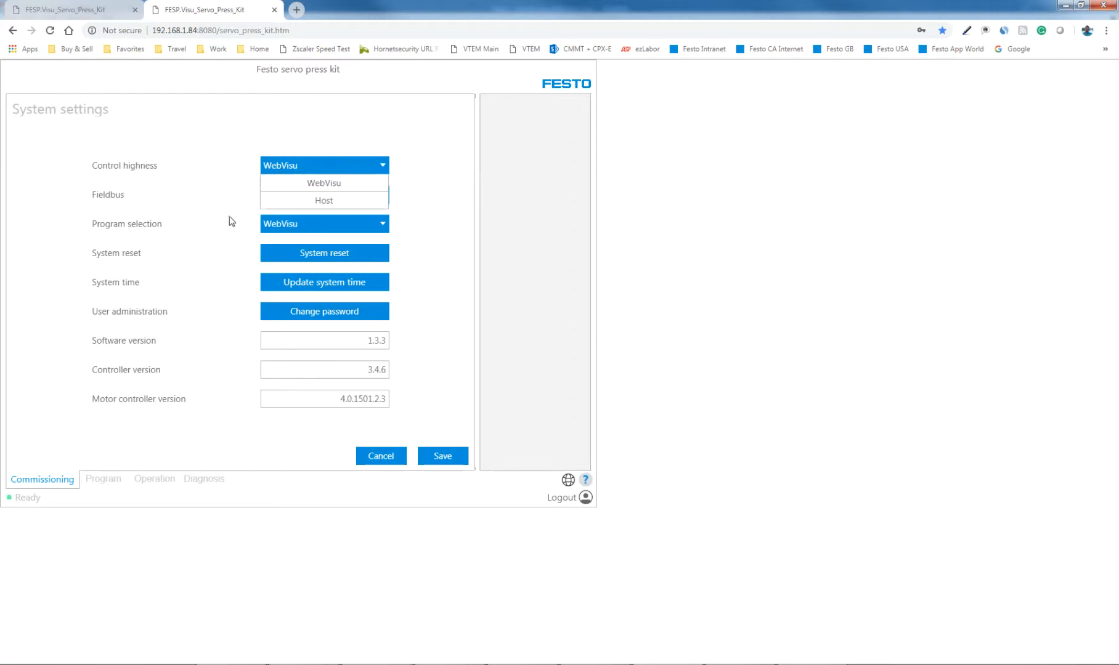
left_click(324, 186)
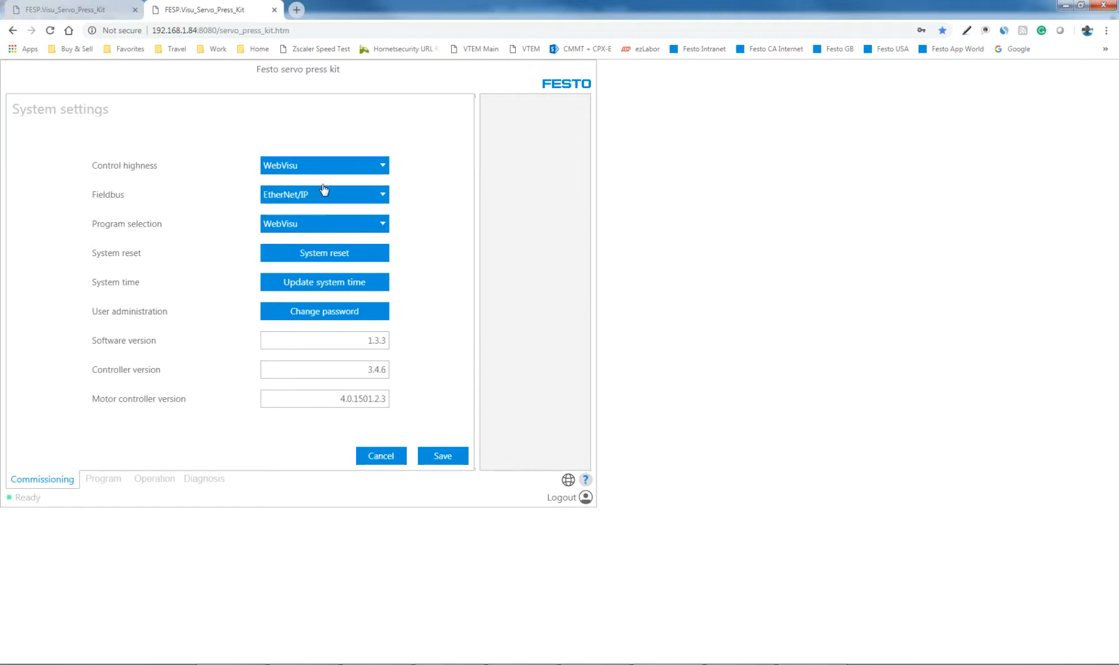
left_click(380, 196)
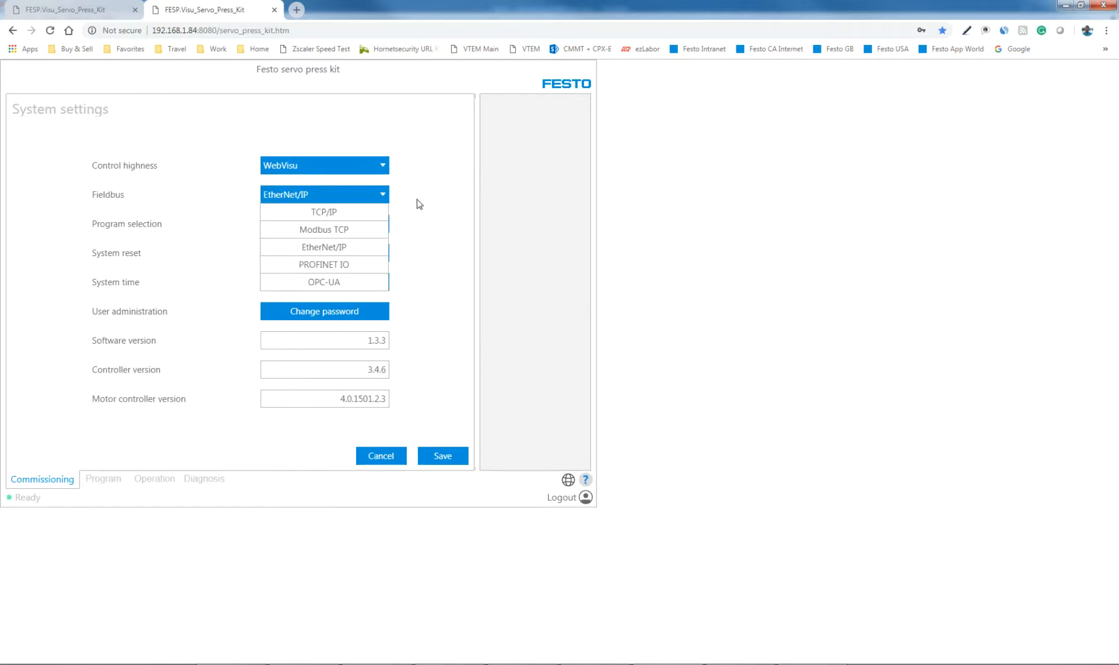
left_click(312, 266)
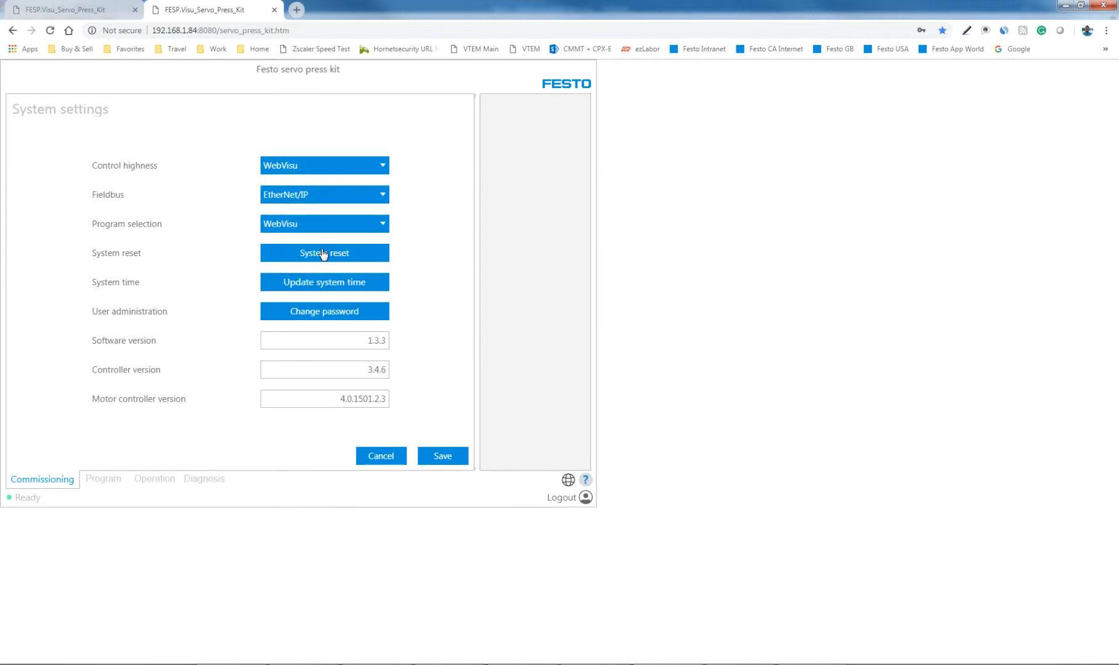
left_click(369, 457)
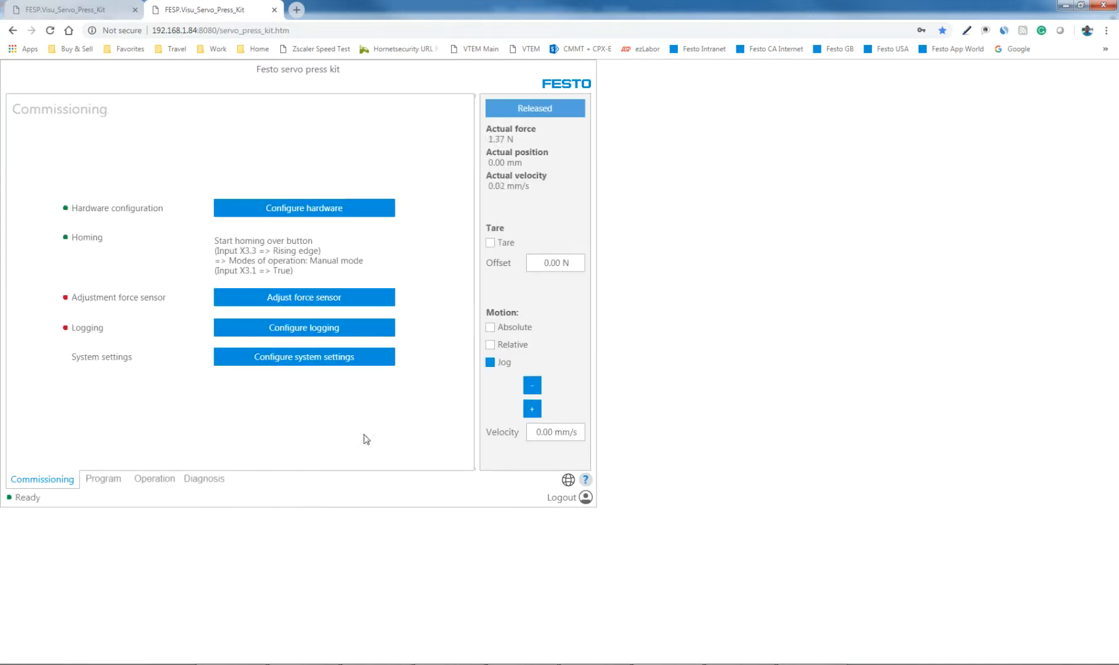
- View the process diagnosis page again and return to the Commissioning page
left_click(203, 481)
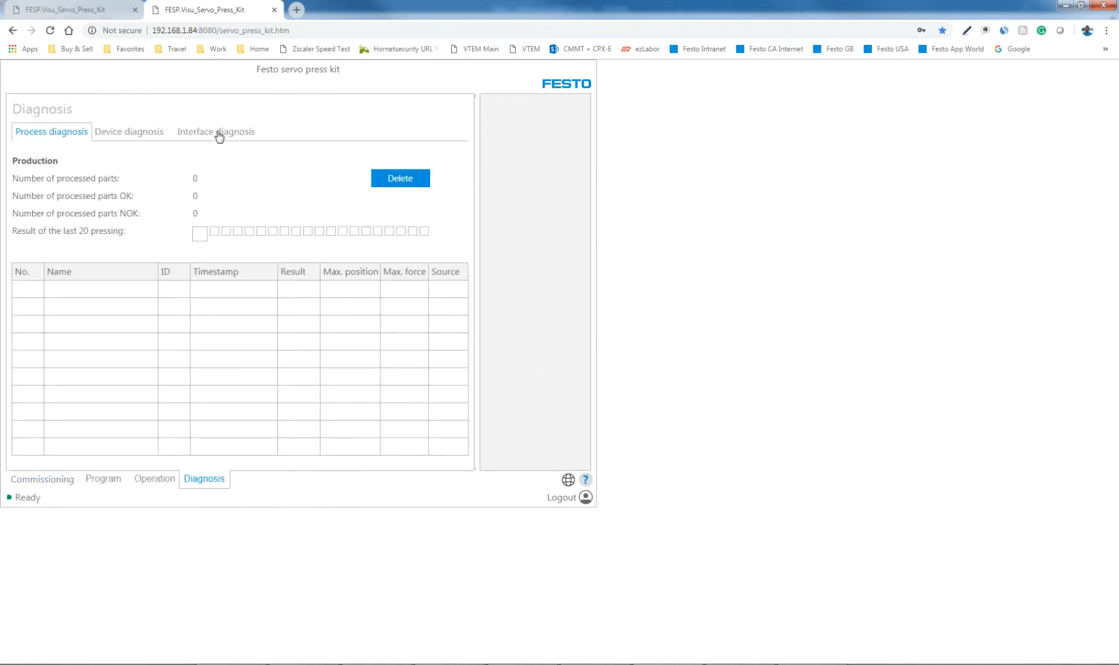
left_click(53, 482)
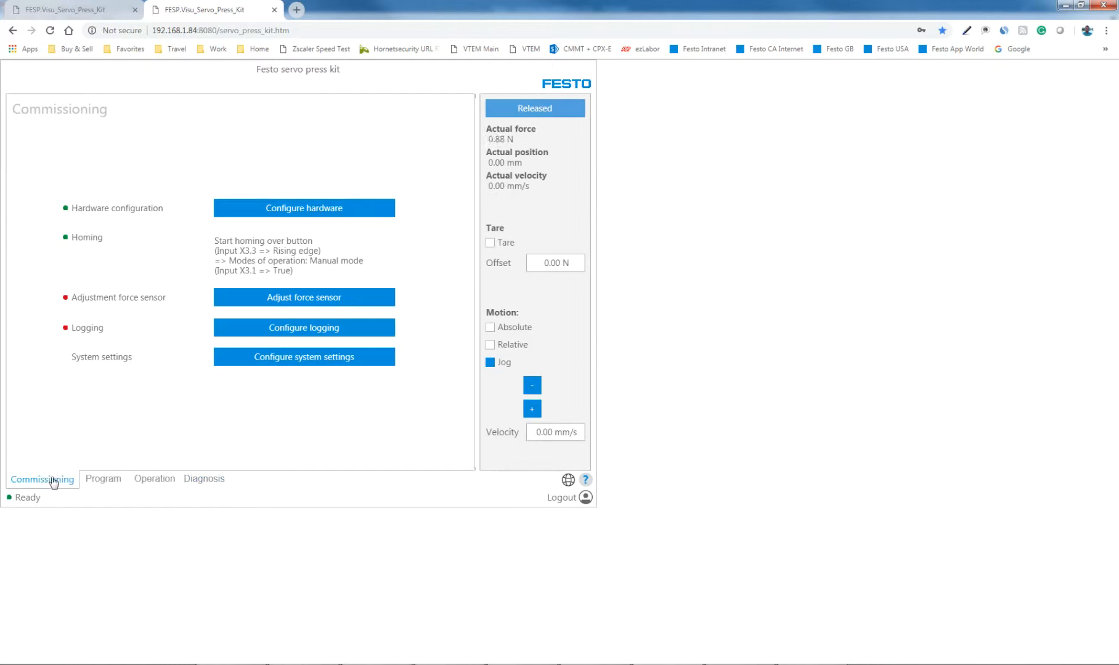